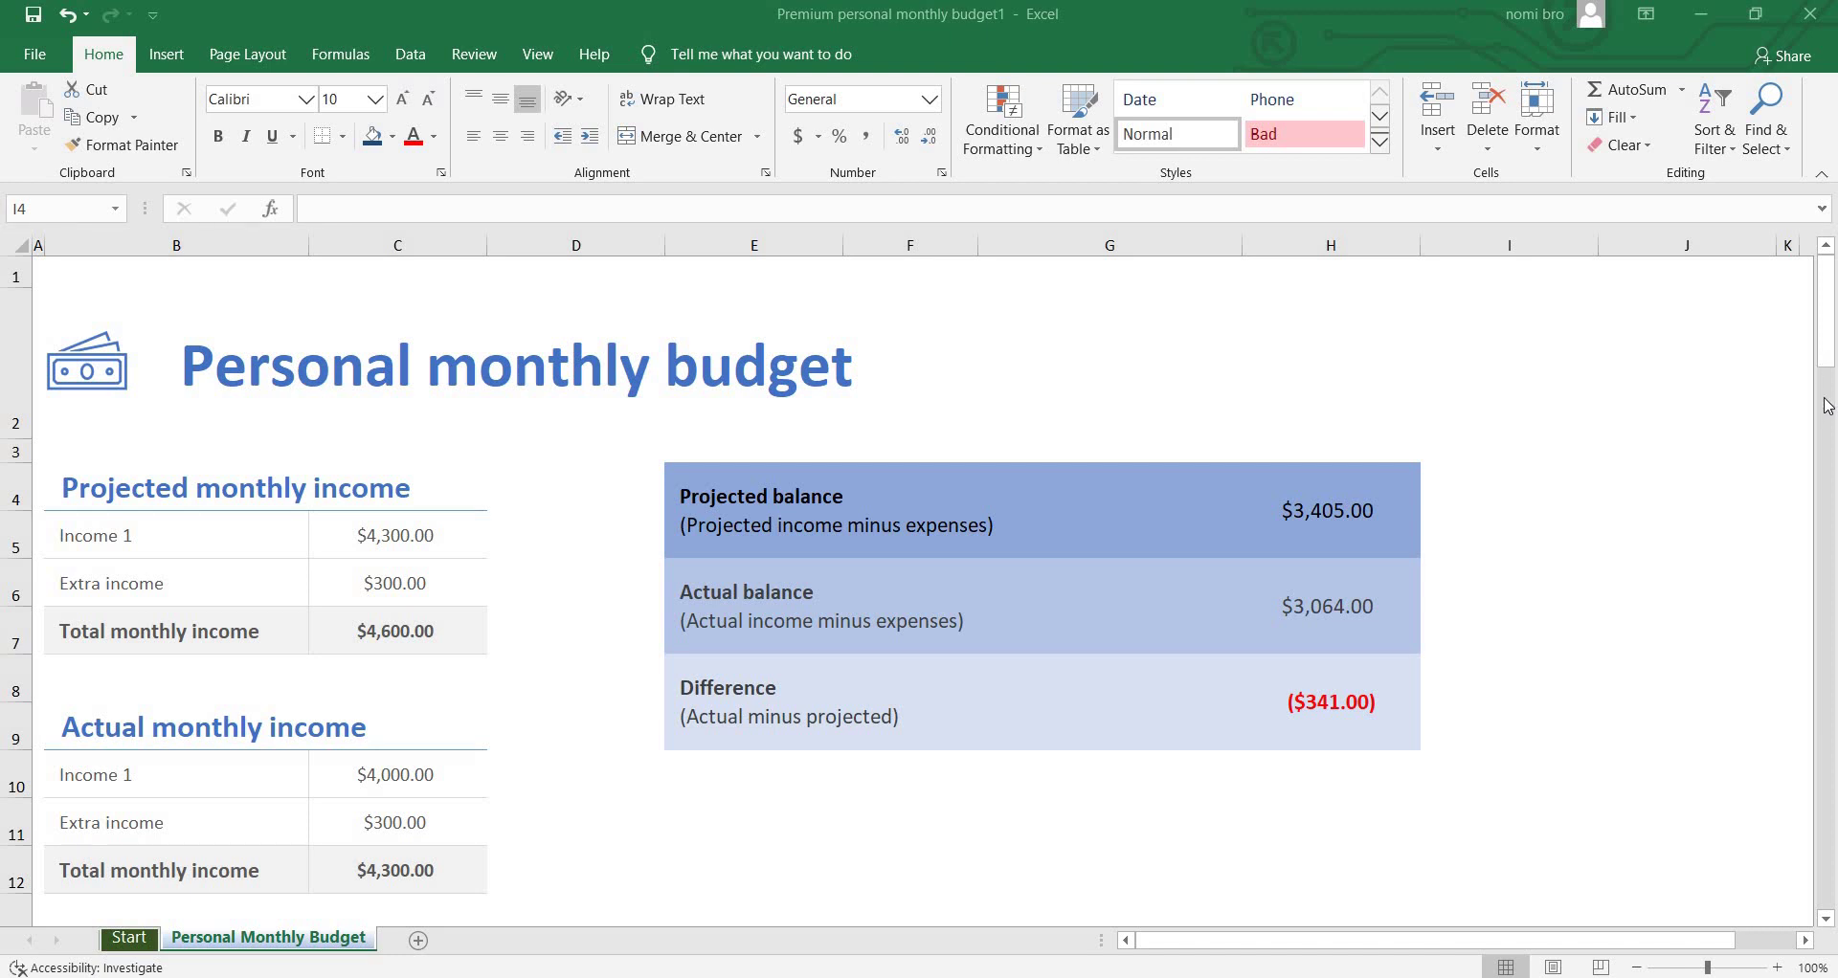
Scroll the budget down to rows 27–37 to show the Transportation and Loans tables.
scroll(1829, 413, down, 4)
scroll(1828, 414, down, 1)
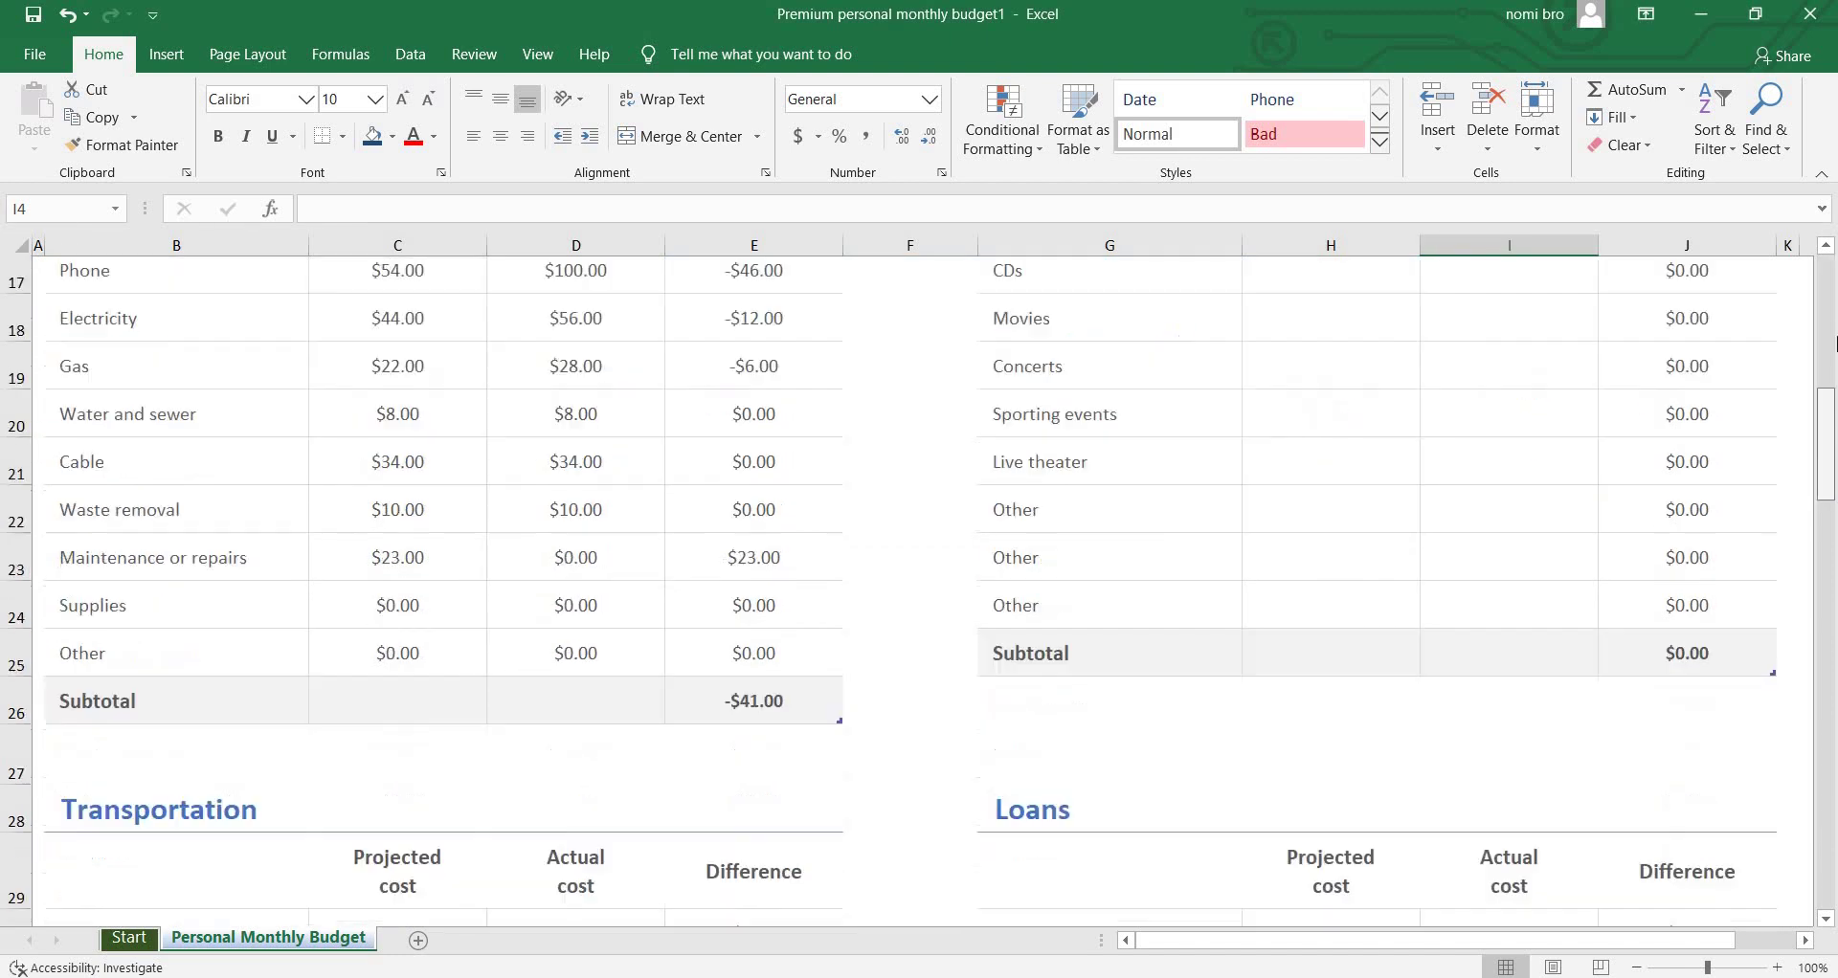
scroll(1831, 364, up, 3)
scroll(1834, 305, up, 2)
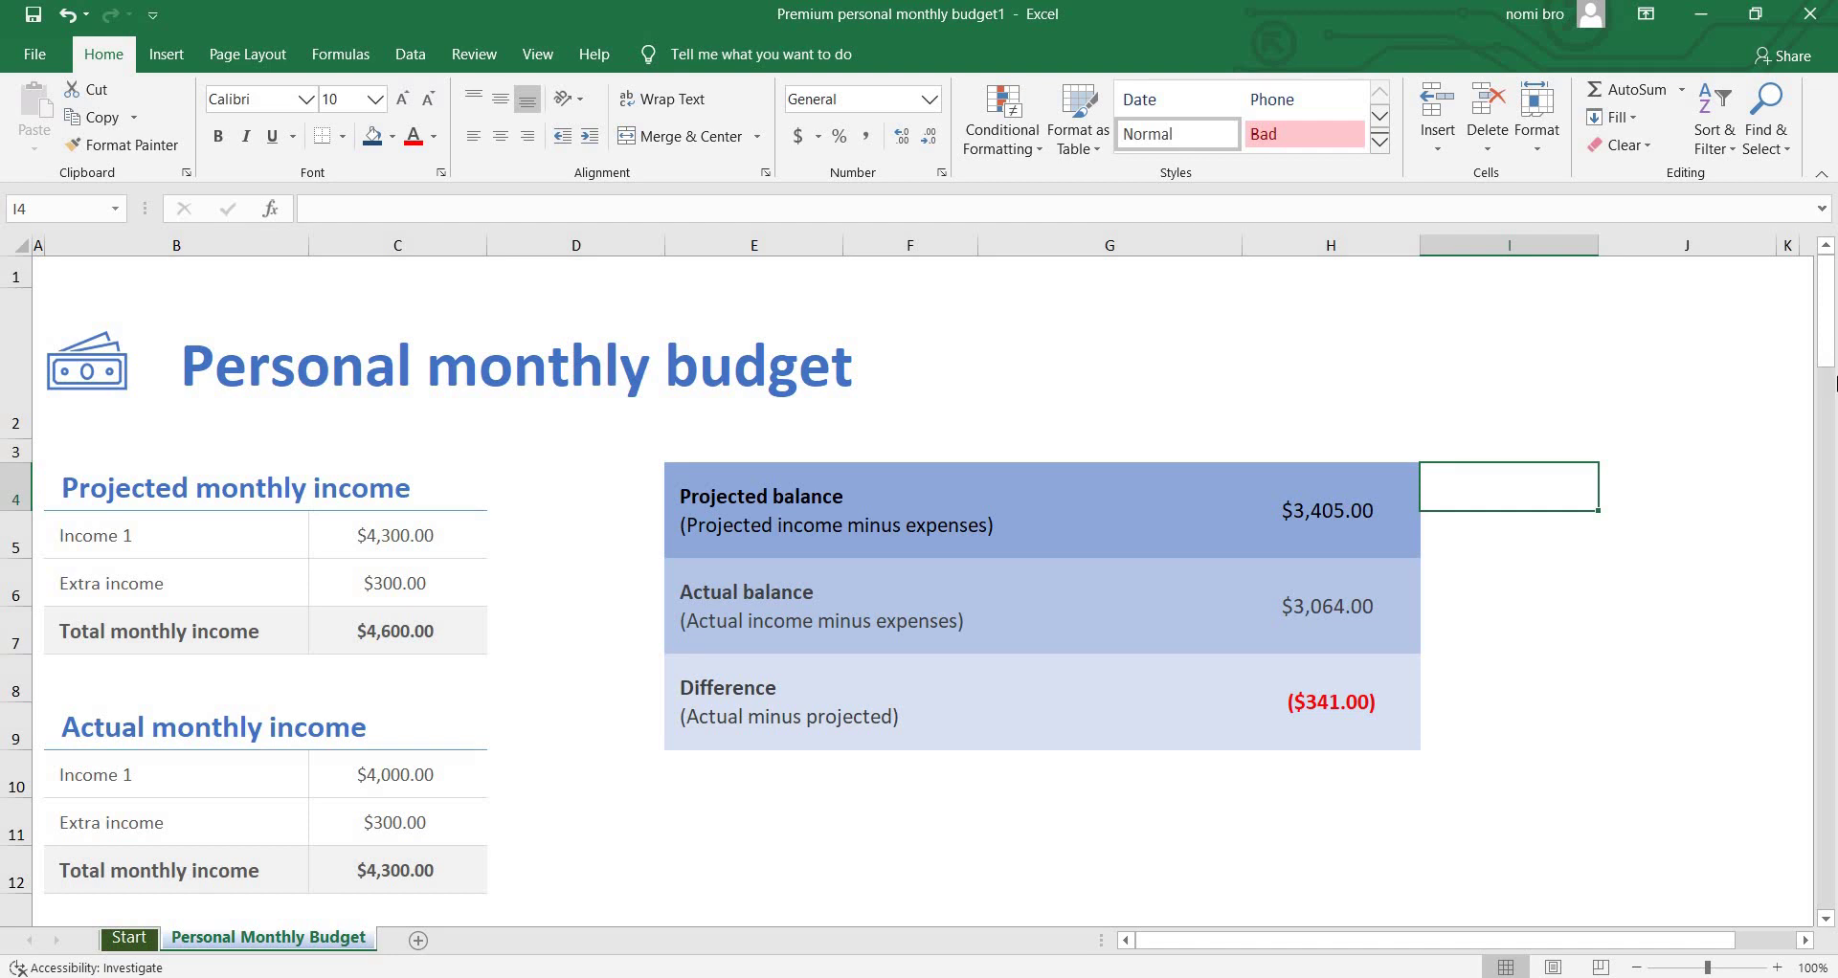
scroll(1833, 419, down, 5)
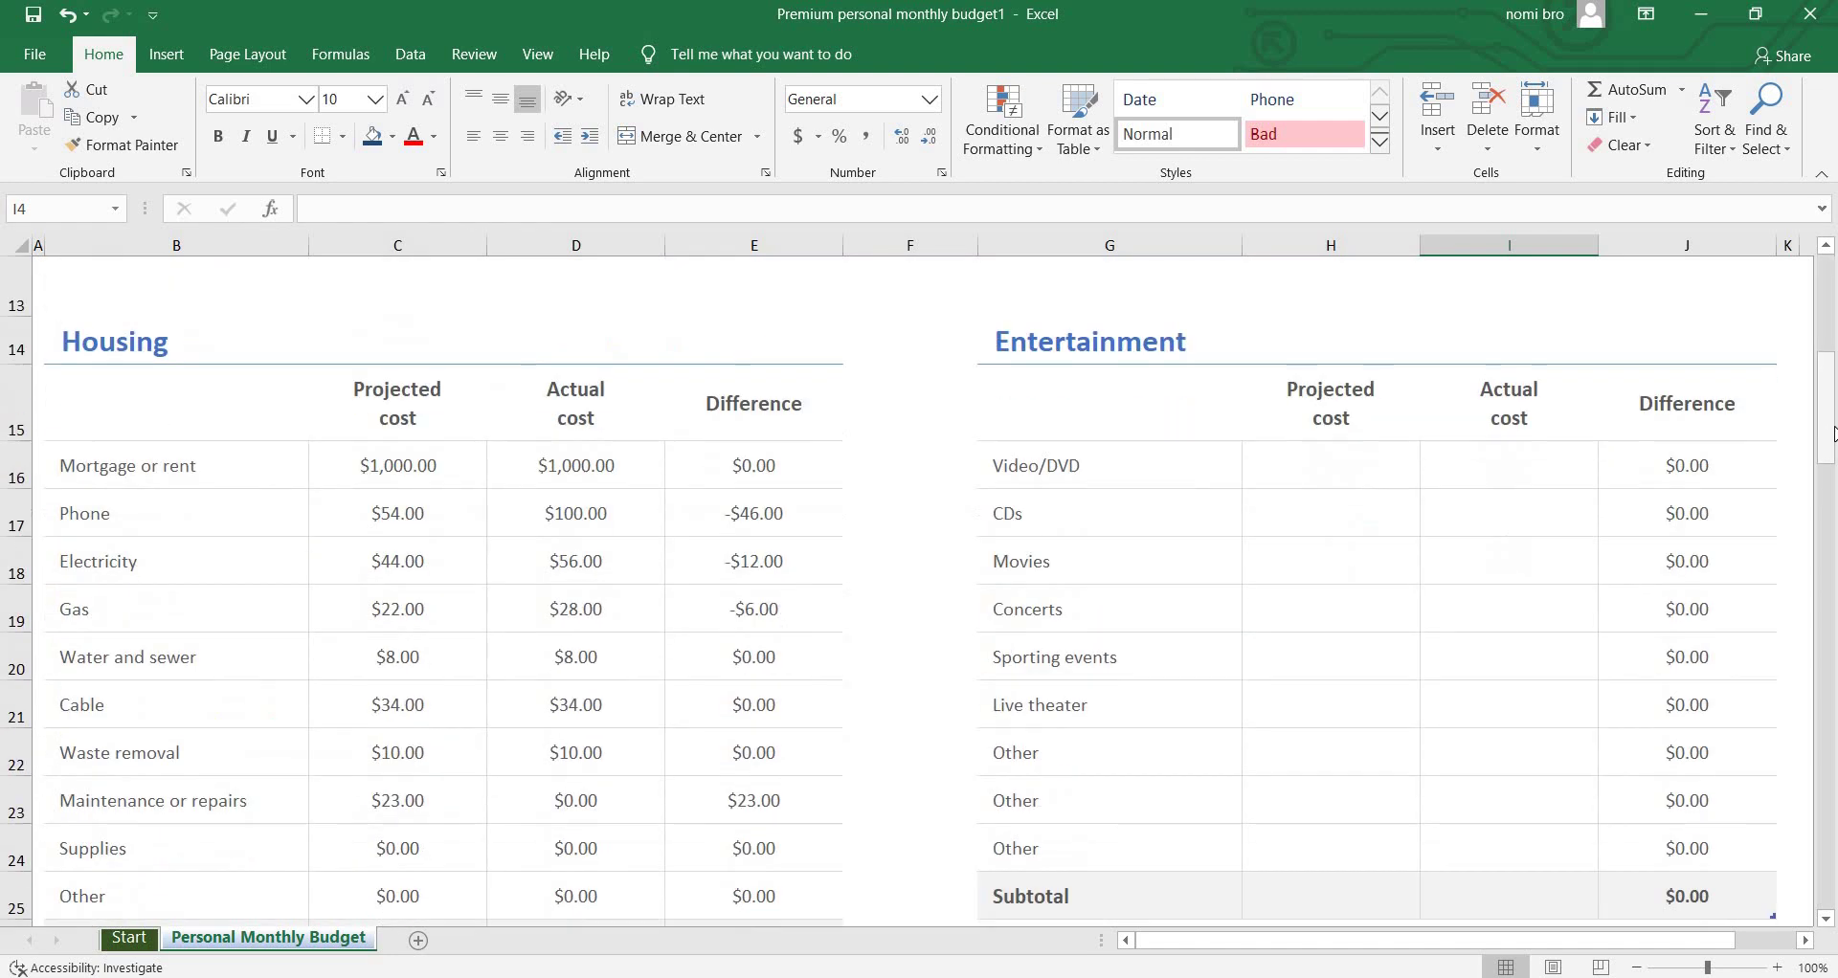
scroll(1833, 342, up, 3)
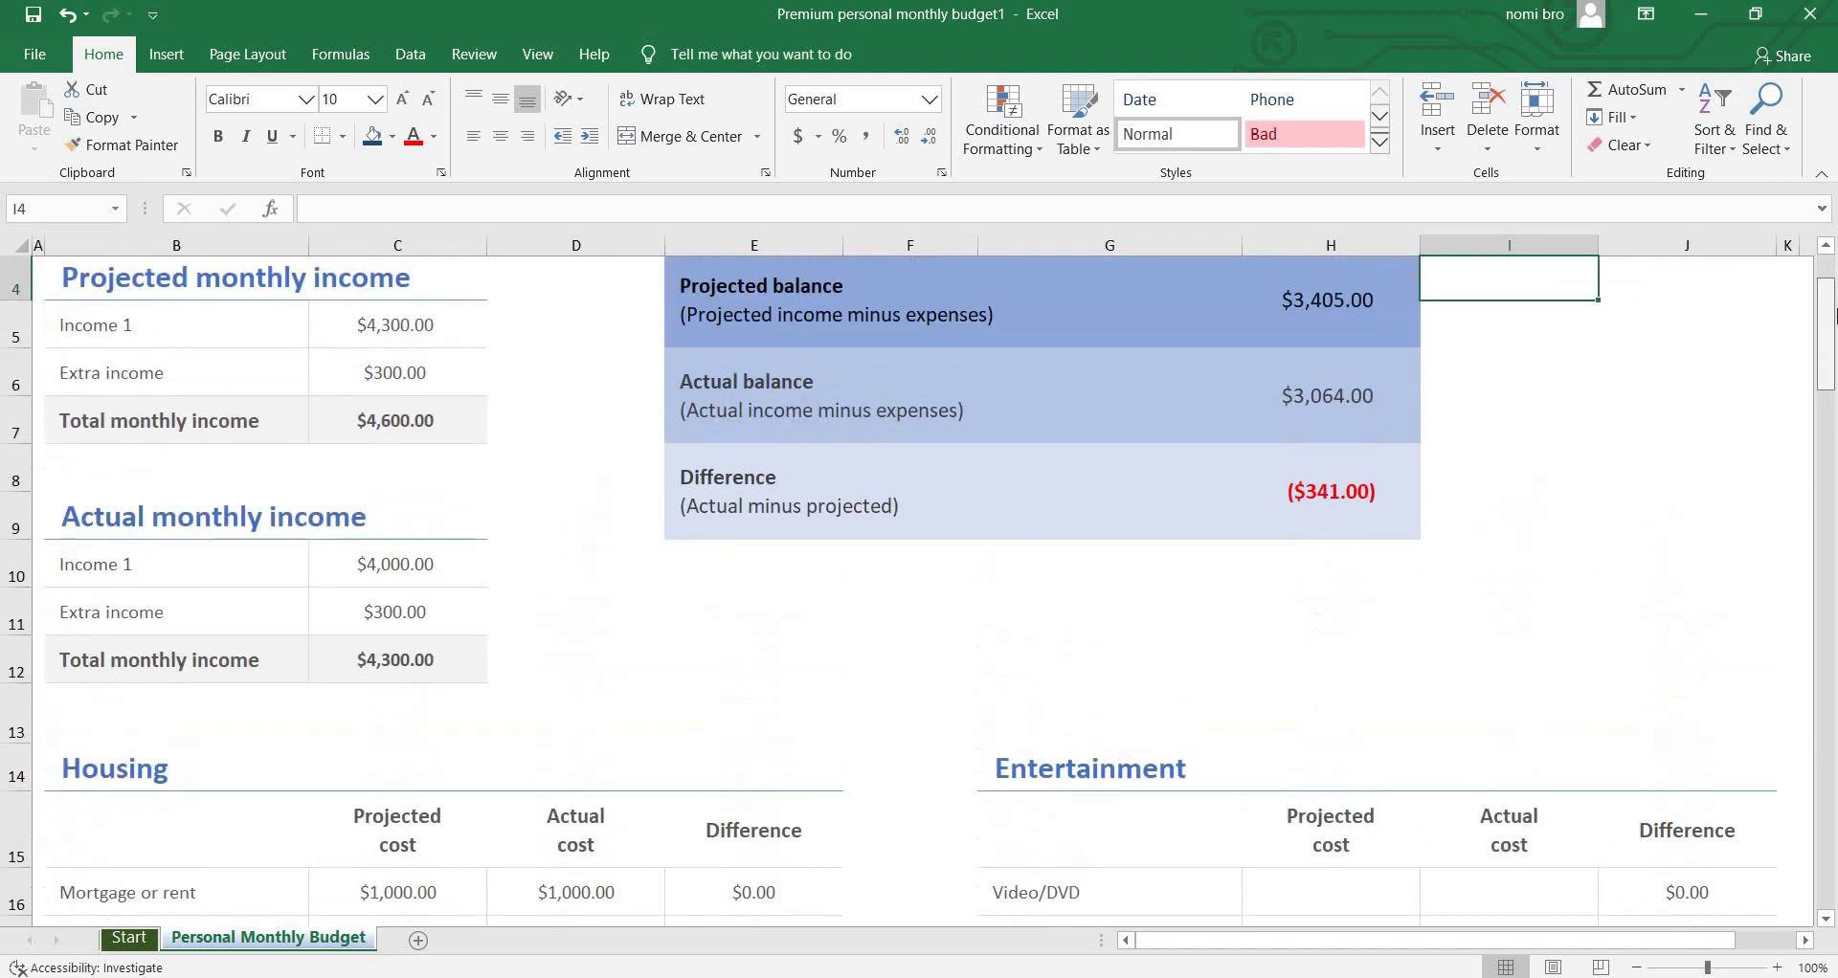
scroll(1833, 325, up, 1)
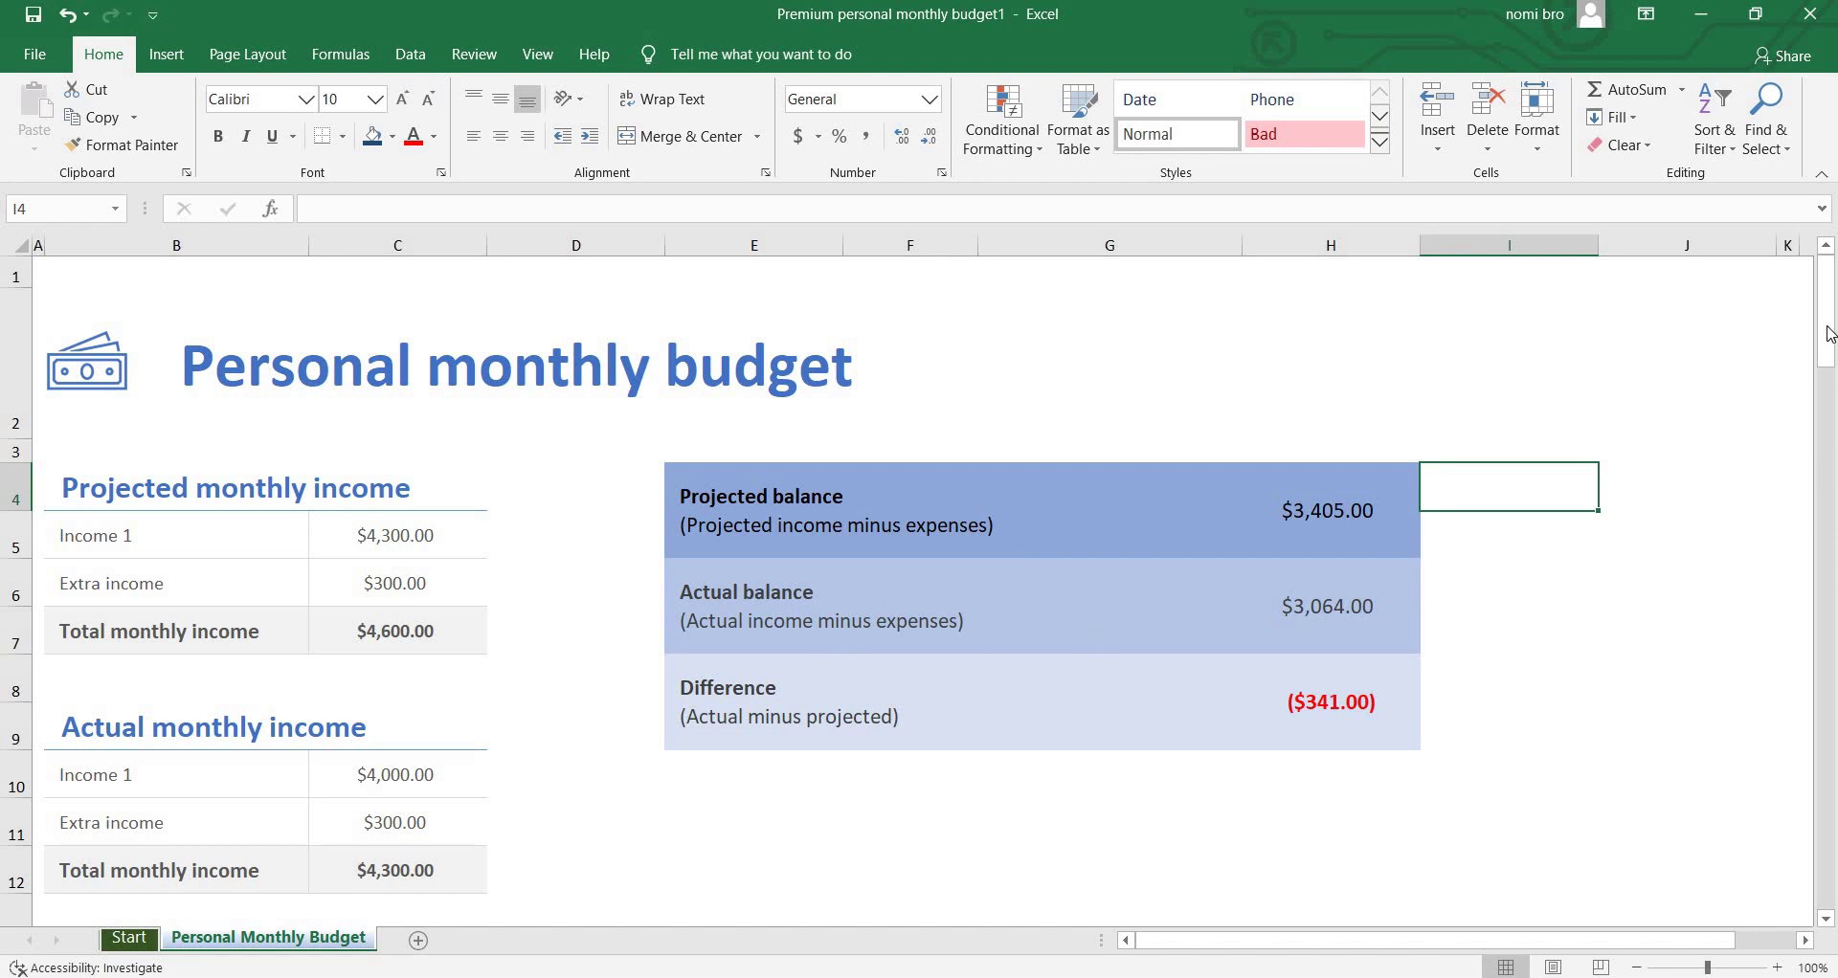
drag(1831, 350, 1831, 362)
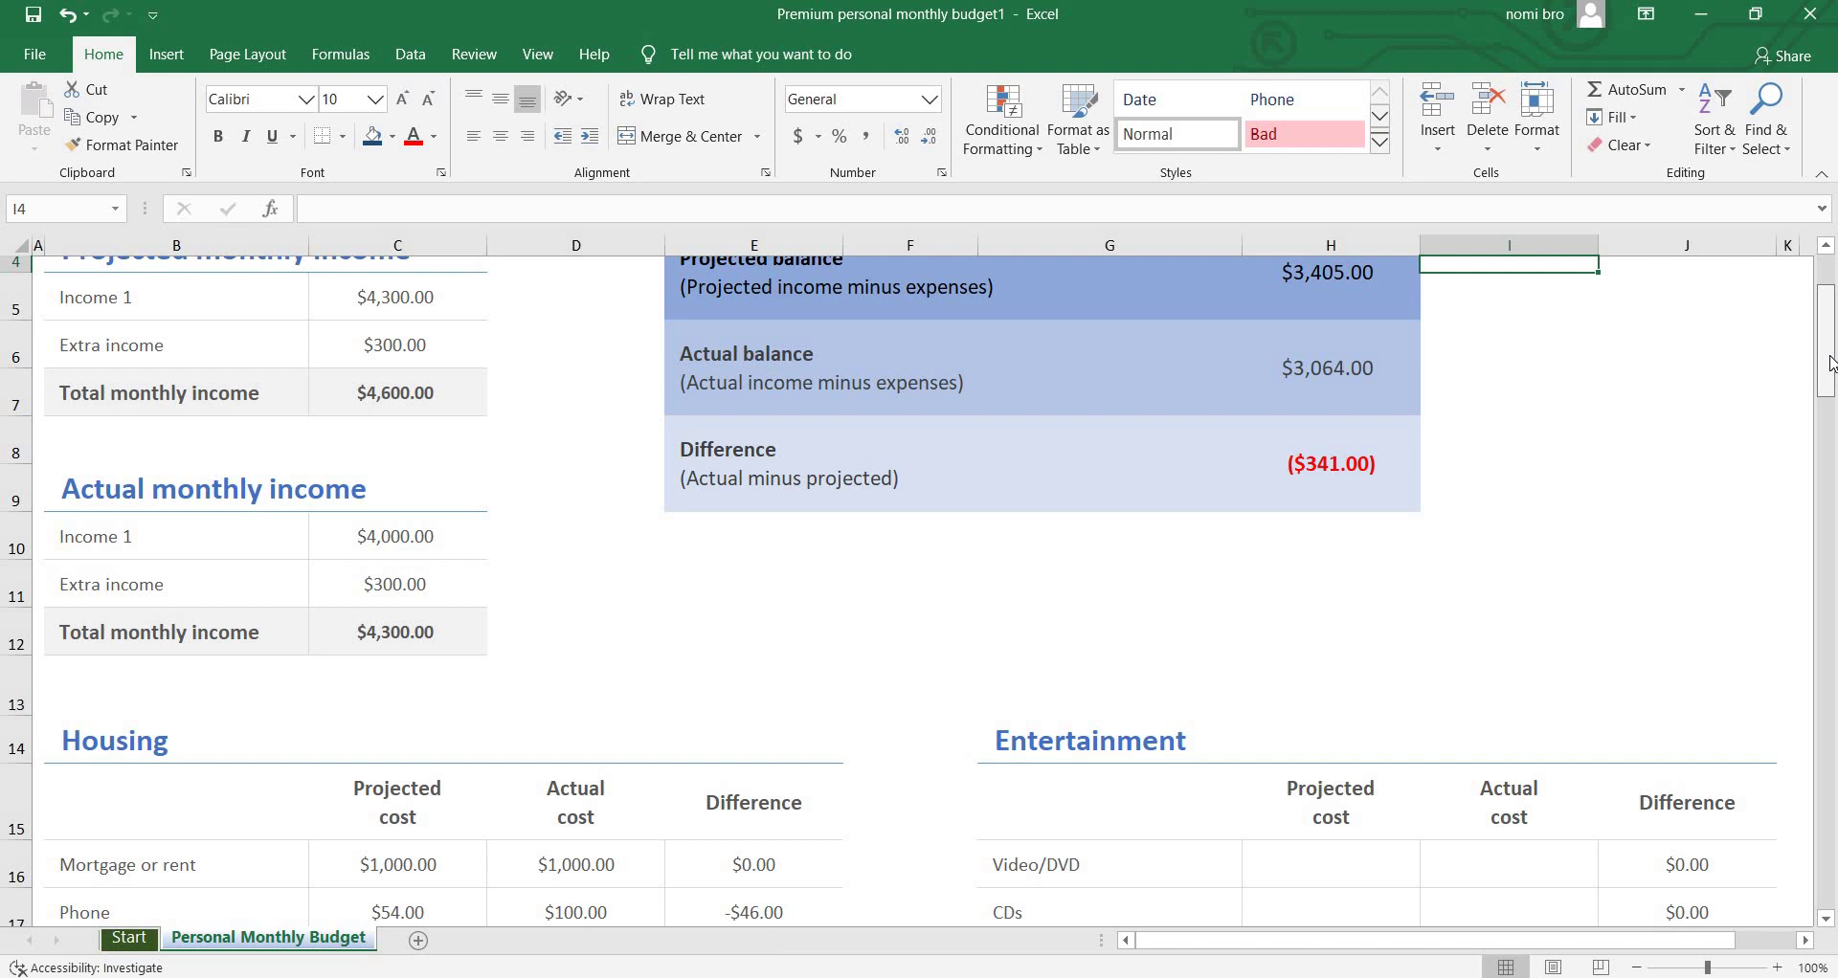
drag(1831, 362, 1805, 430)
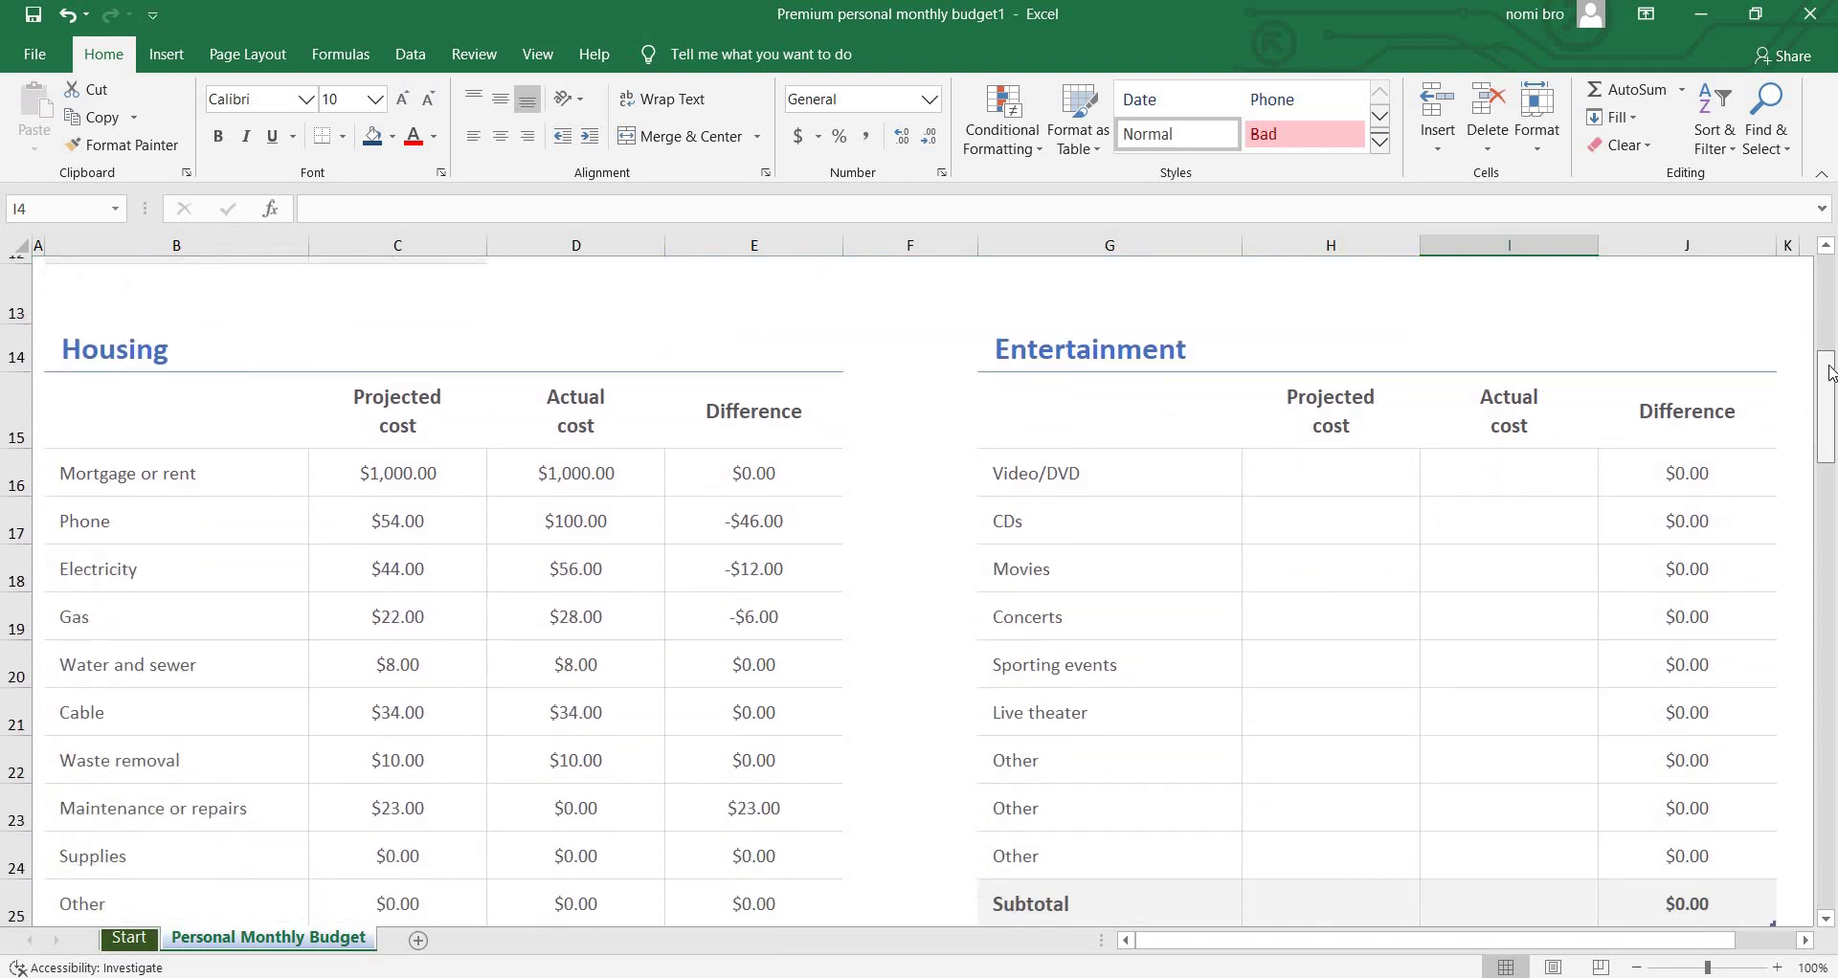
drag(1833, 373, 1832, 443)
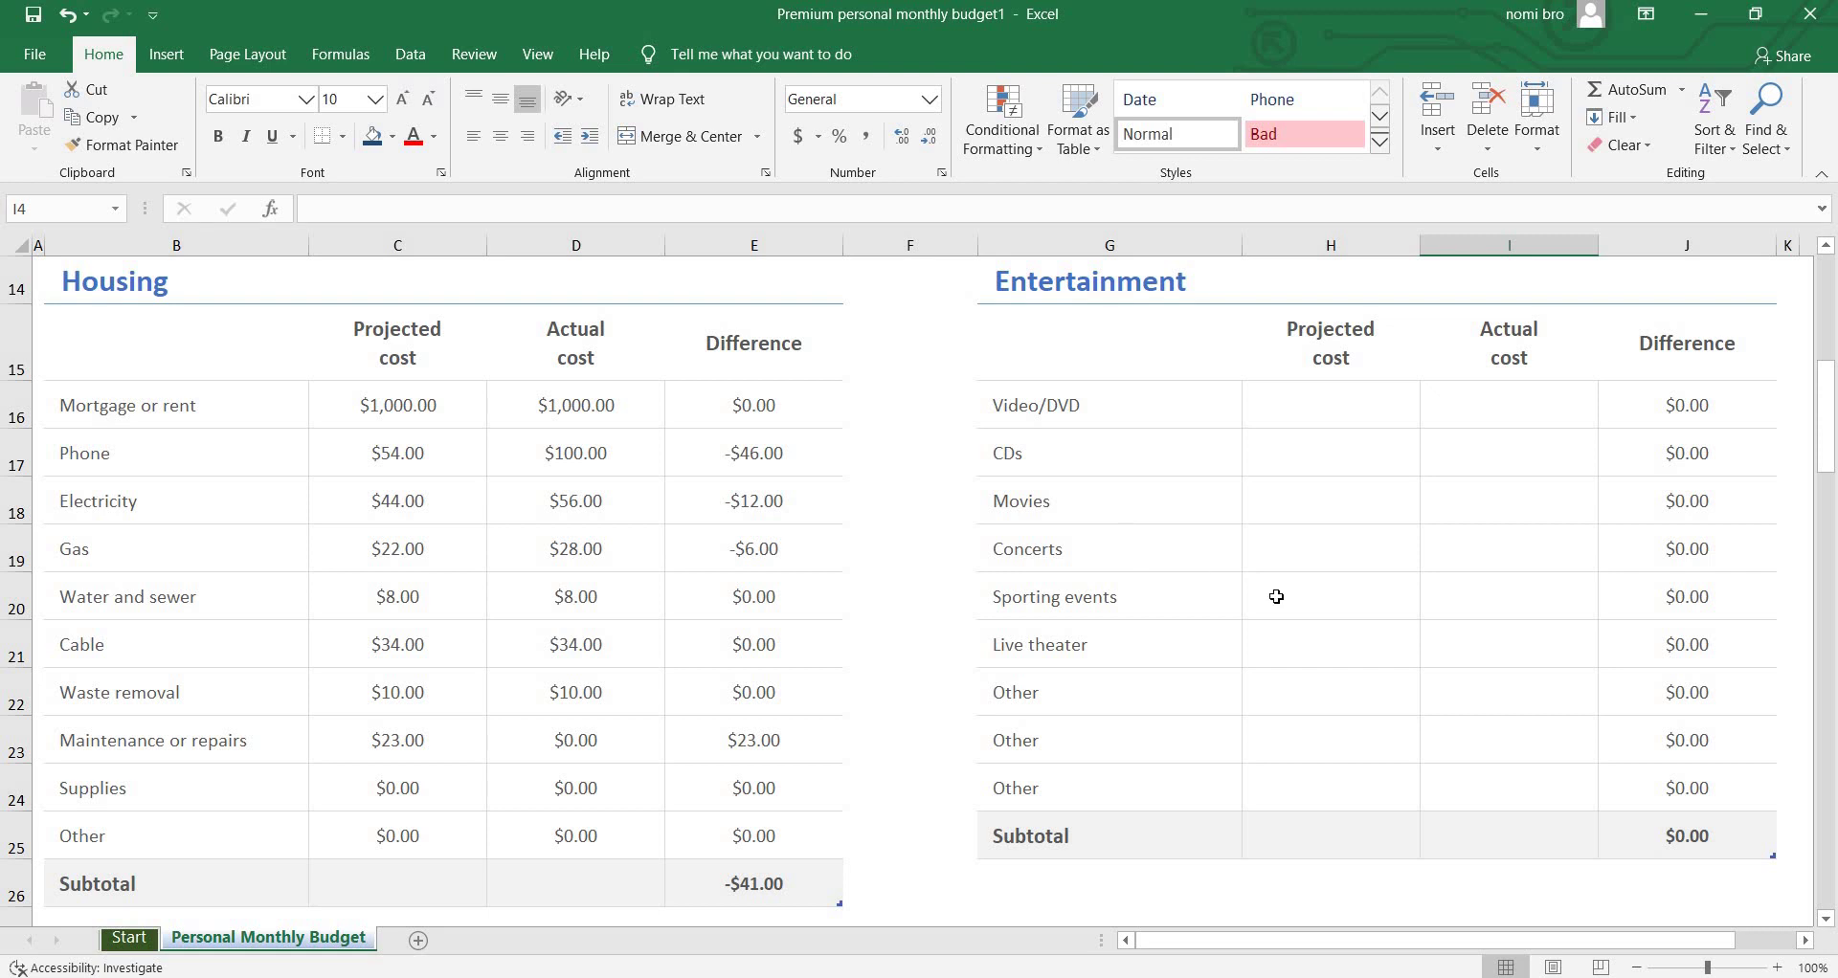
drag(1832, 430, 1829, 525)
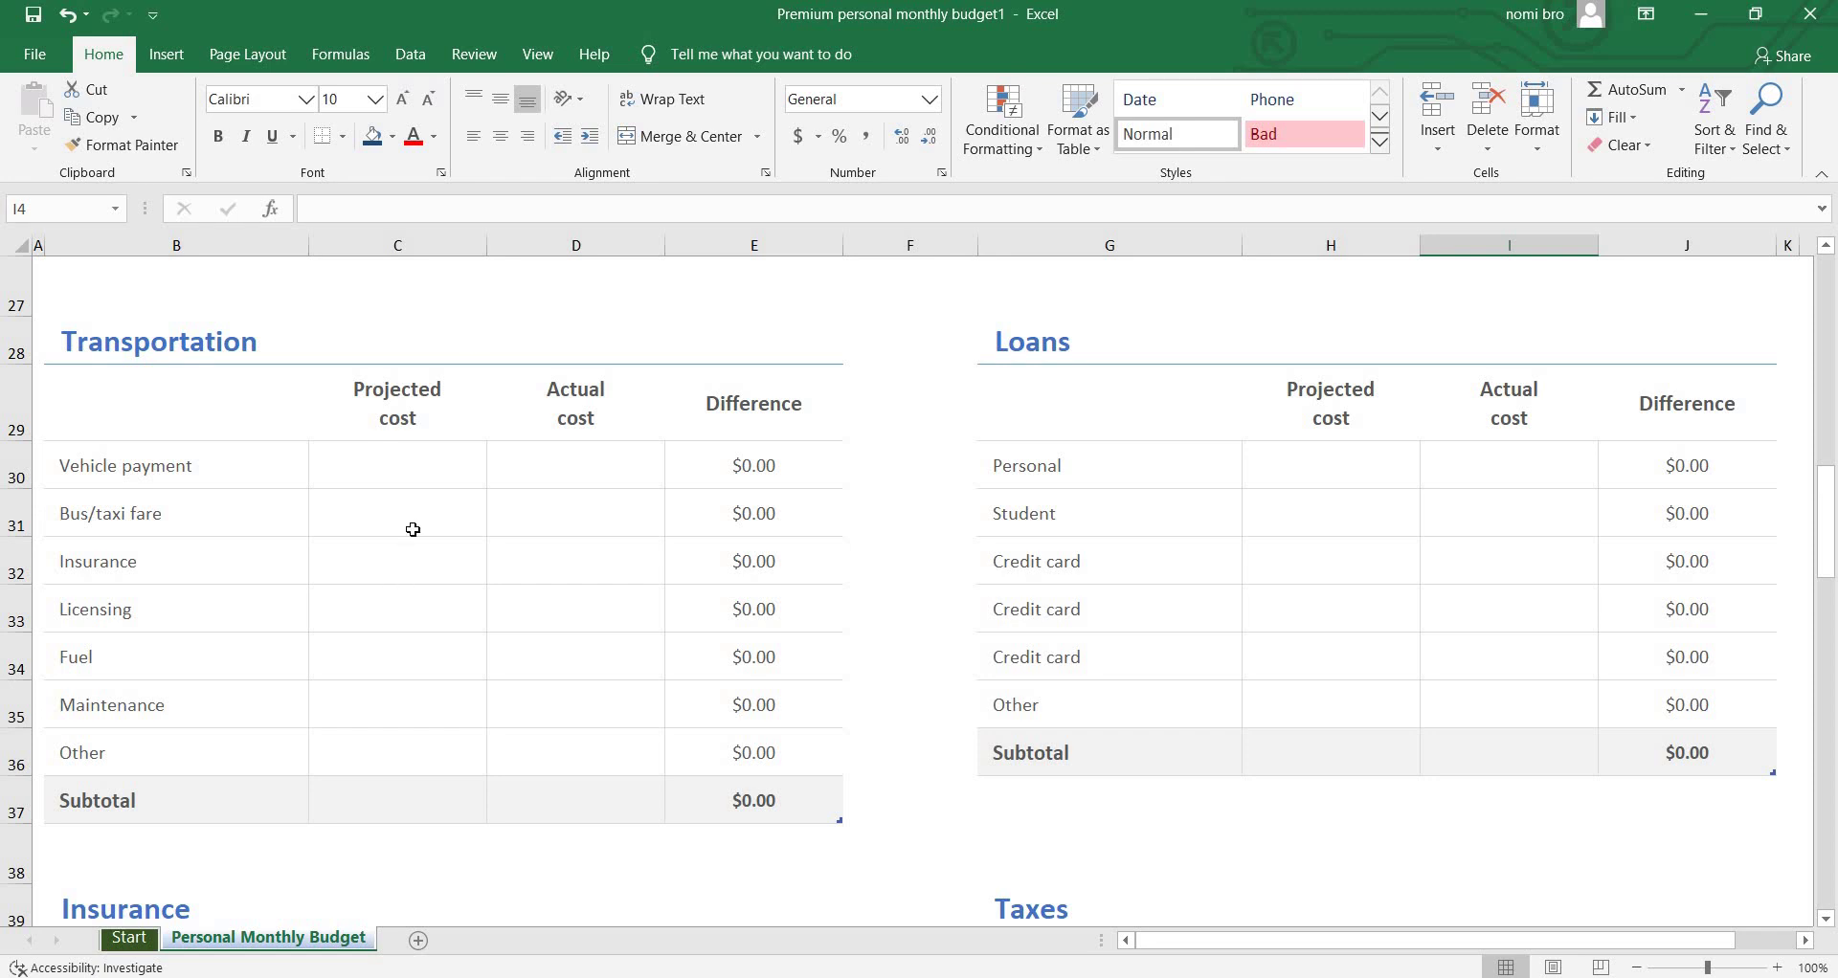
Enter 99$ projected and 3$ actual for Fuel, then select Personal loan cells H30 and I30.
click(421, 645)
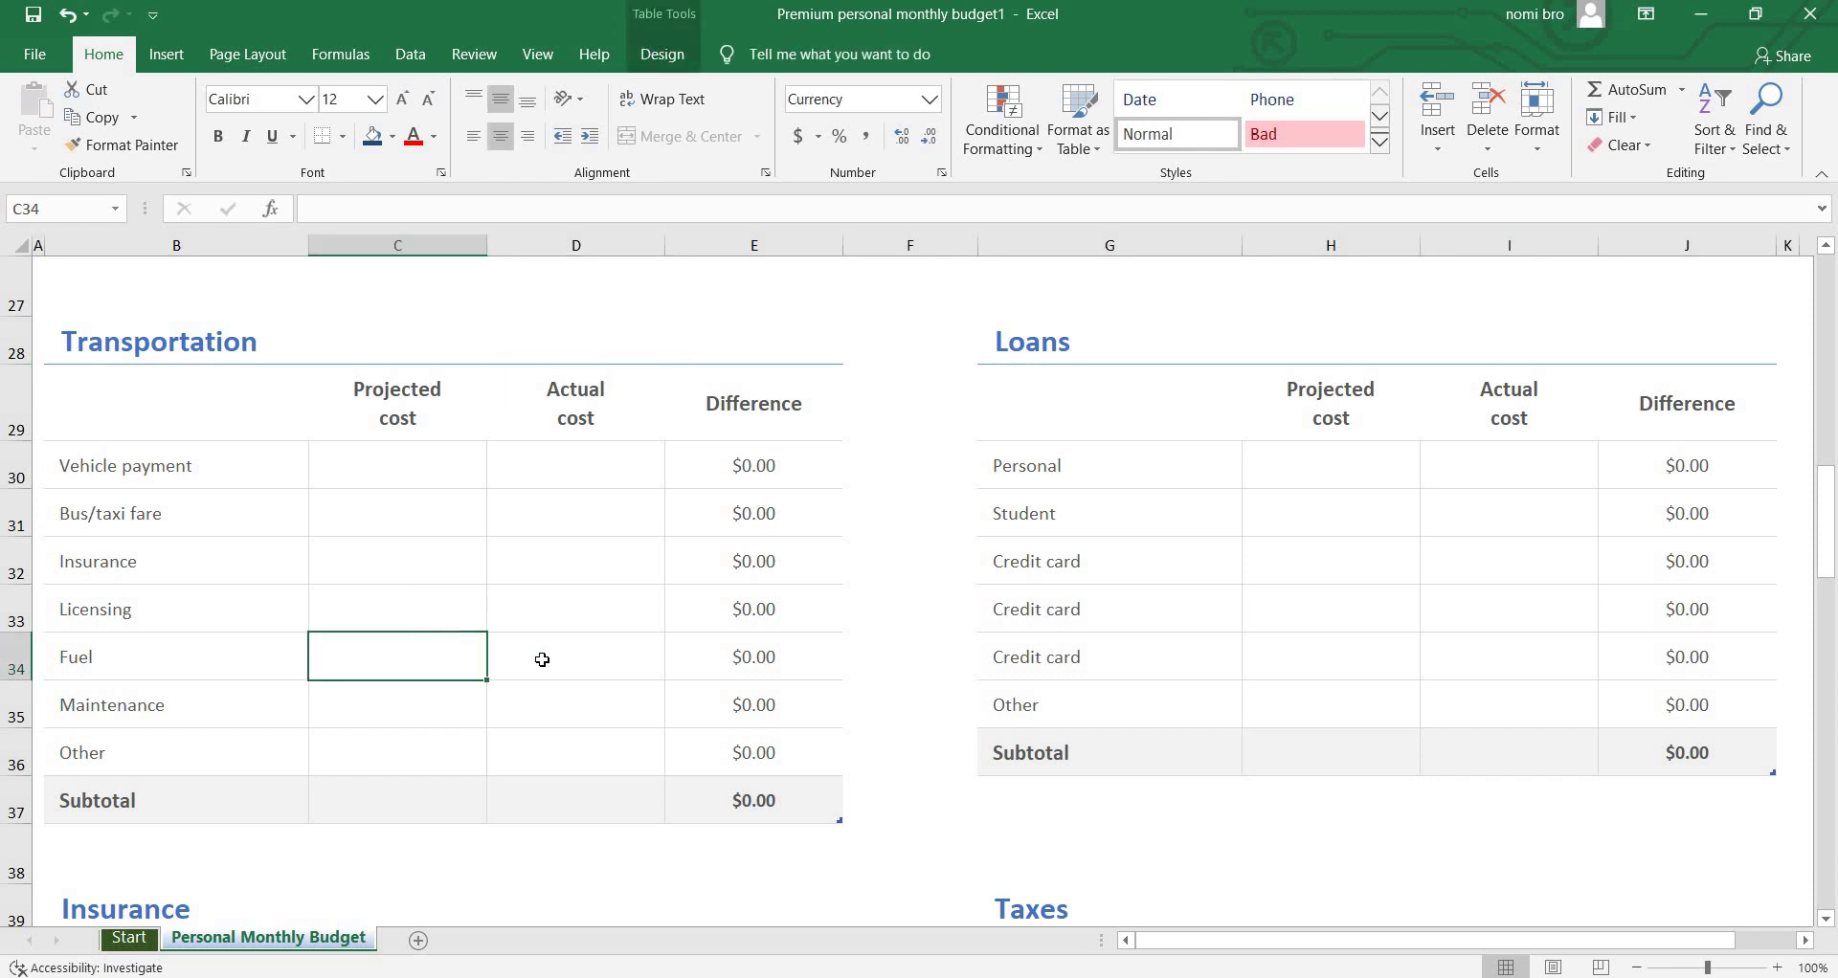
text(99)
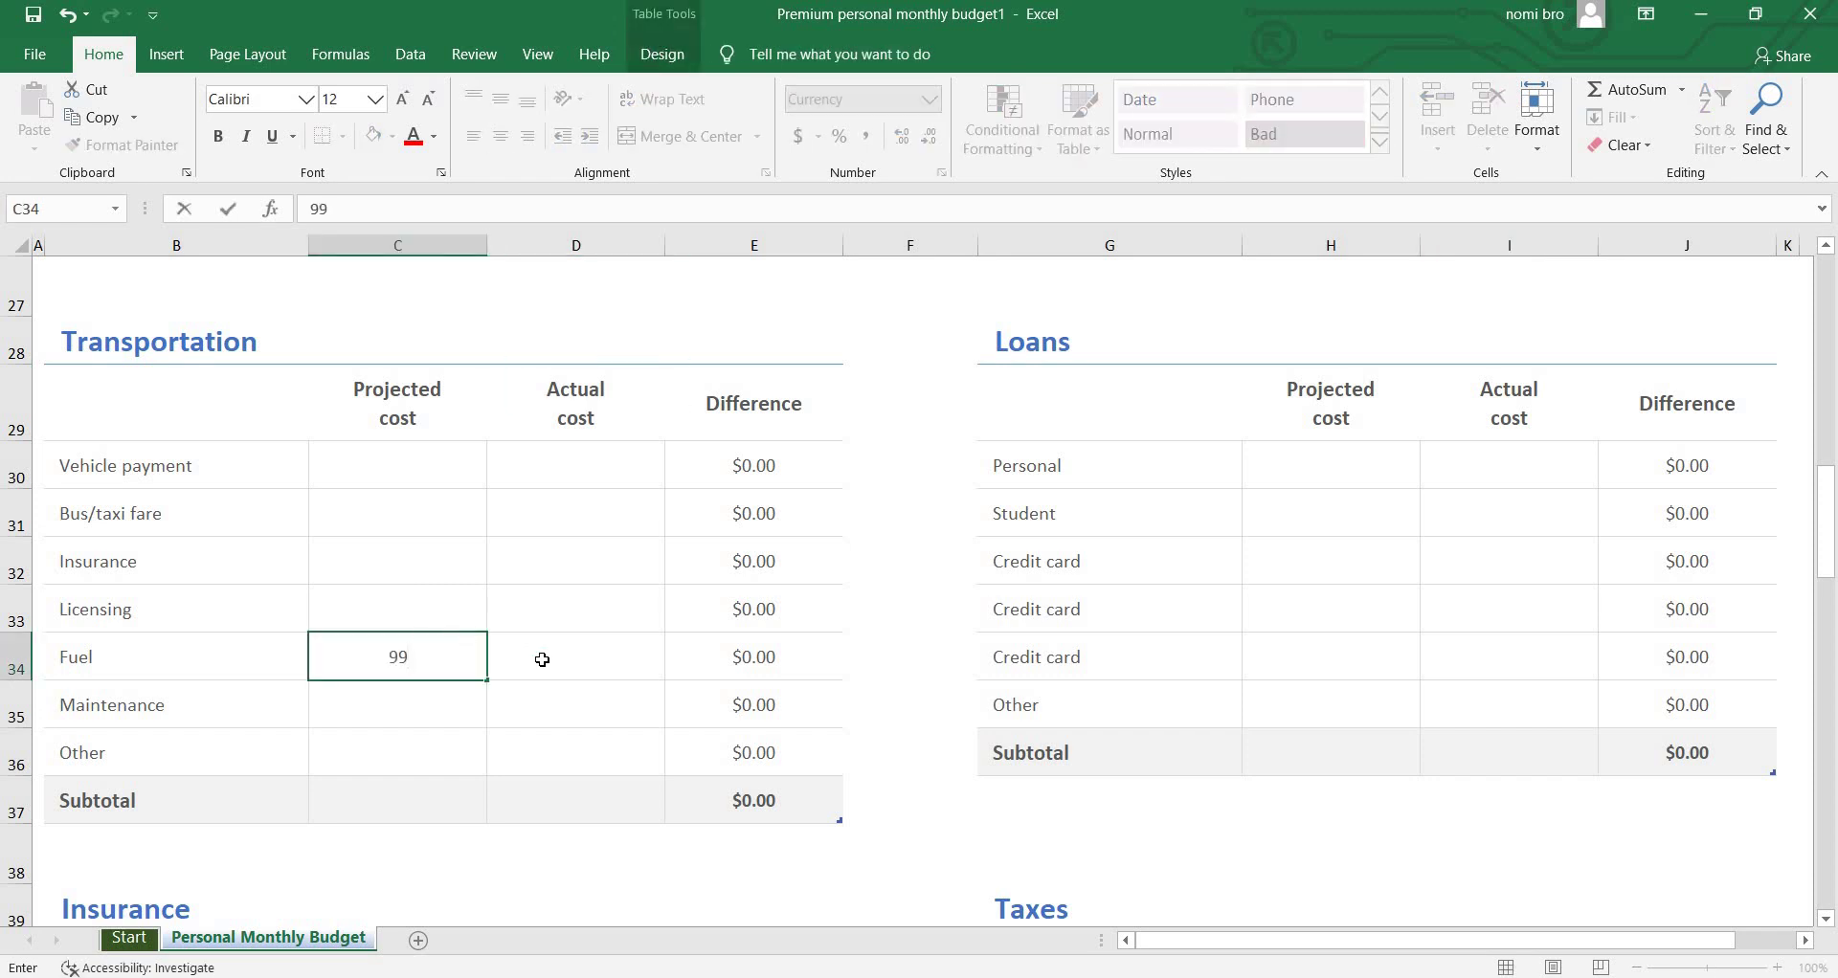
text($)
click(709, 865)
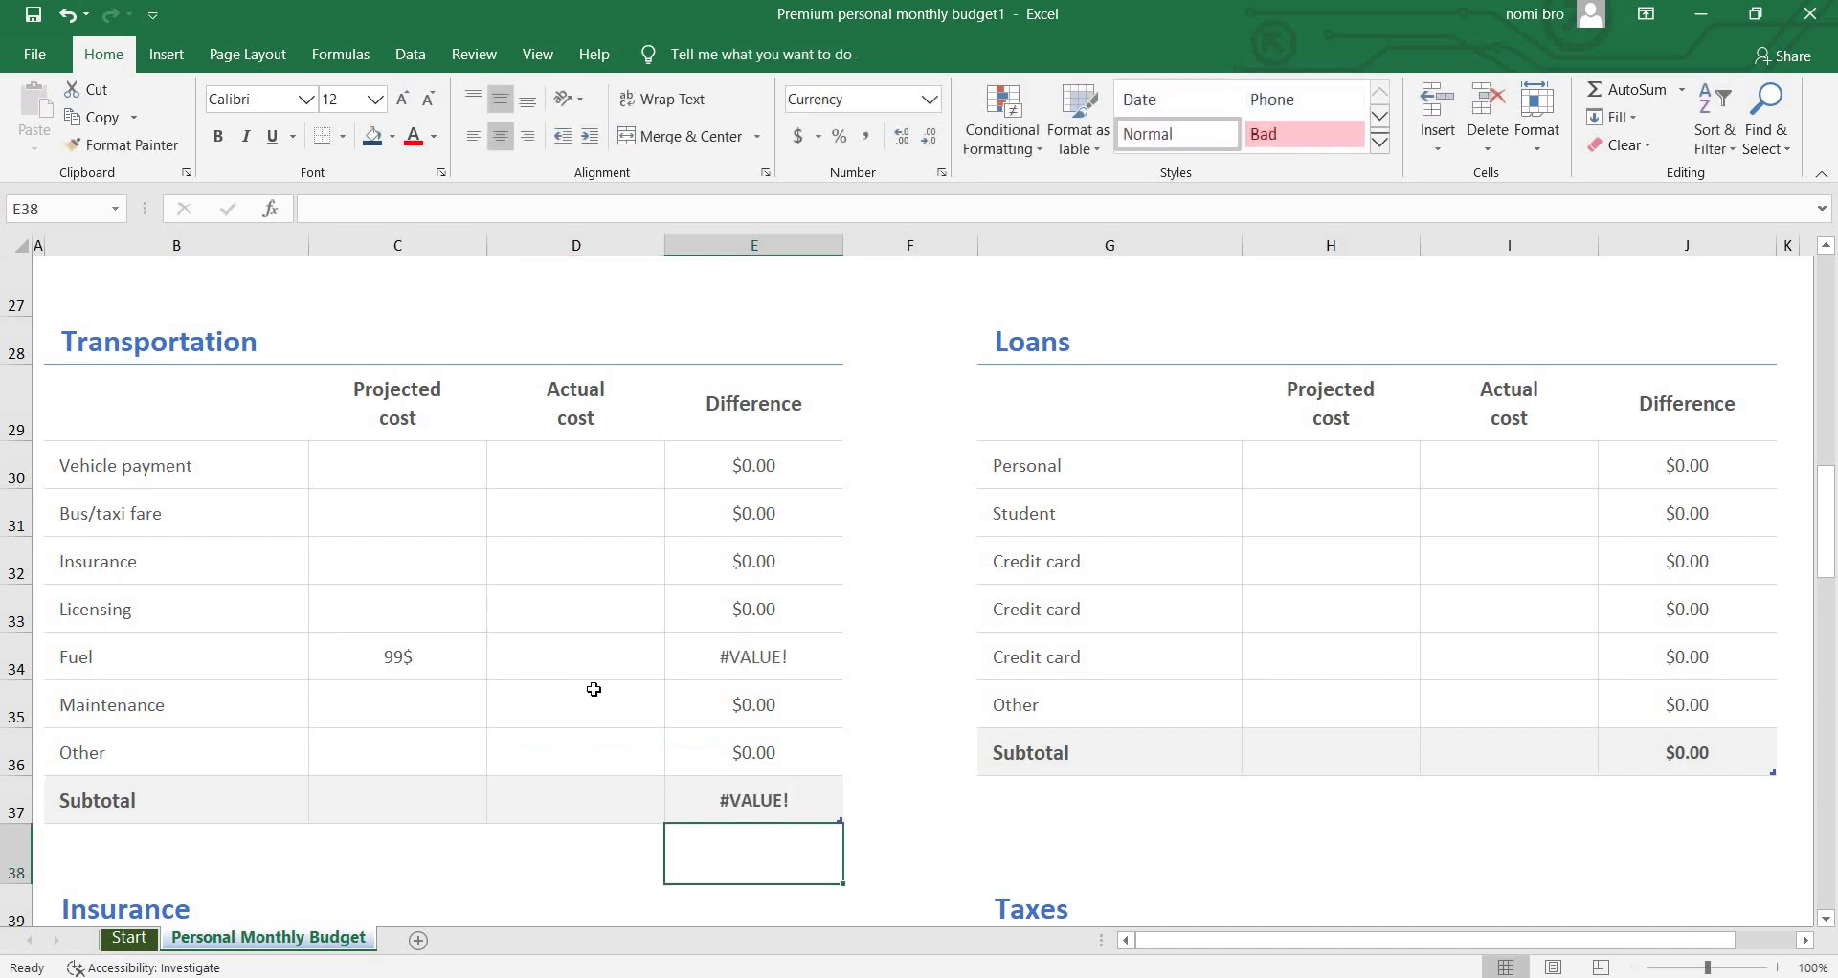
click(588, 673)
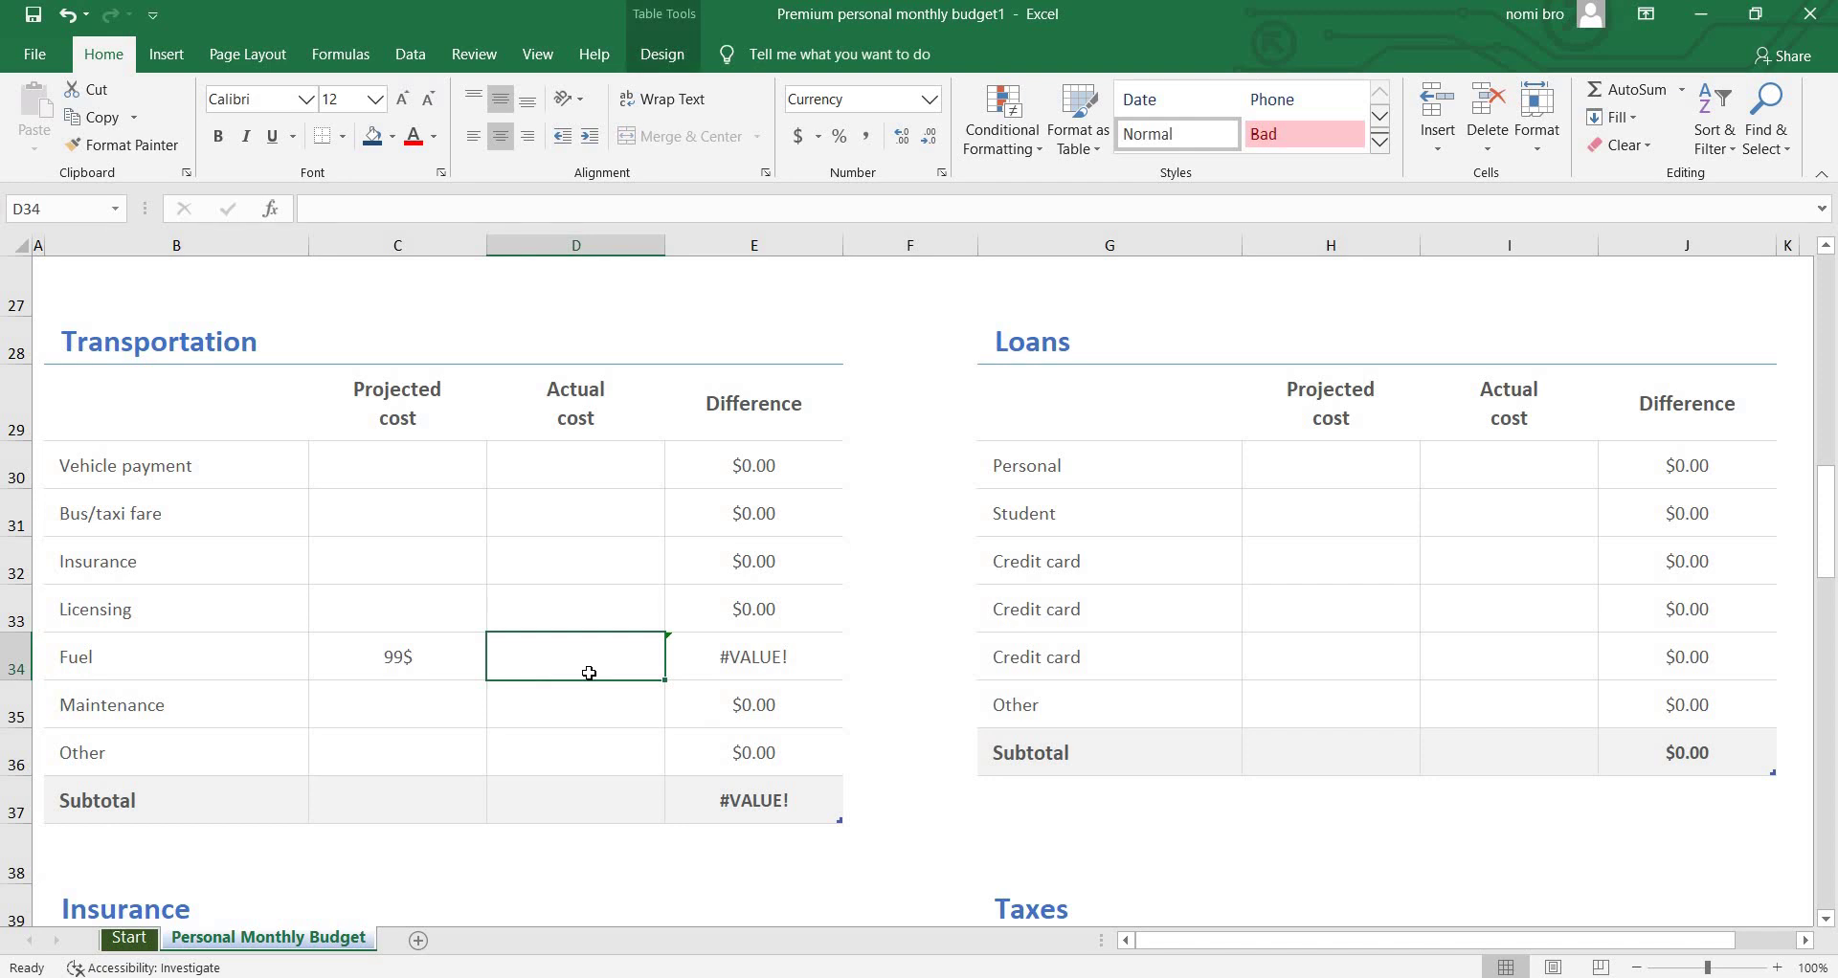
text(3$)
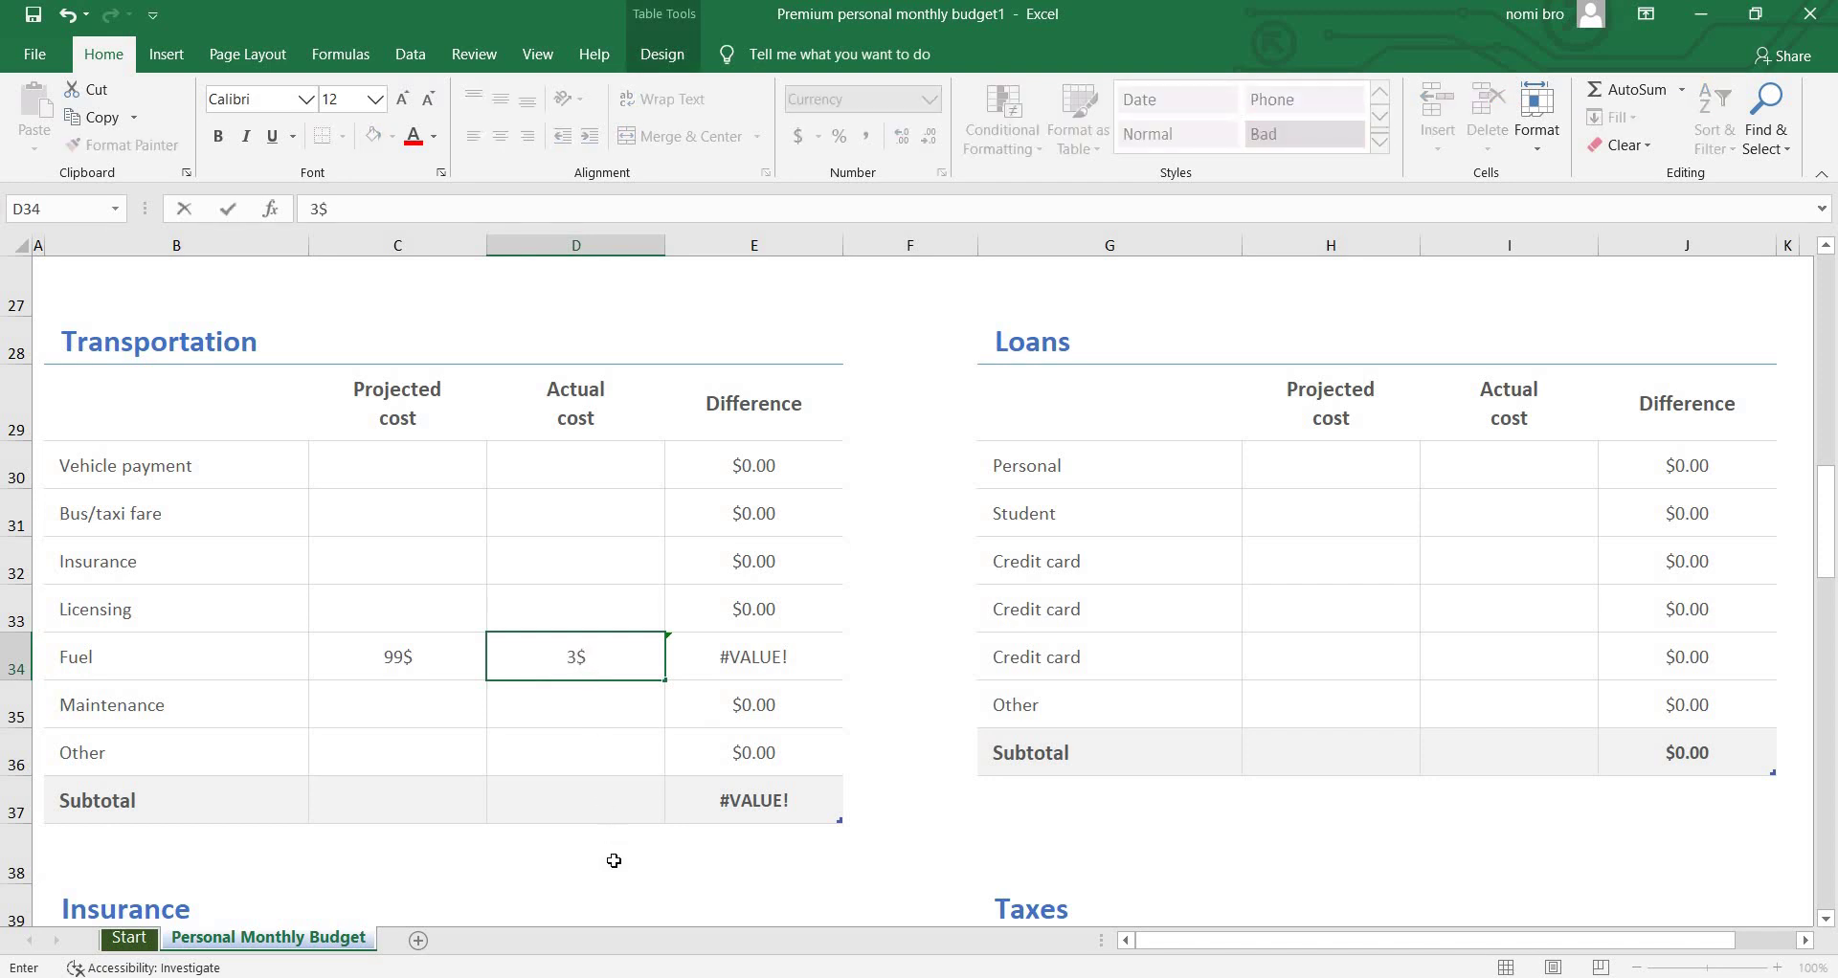
click(614, 861)
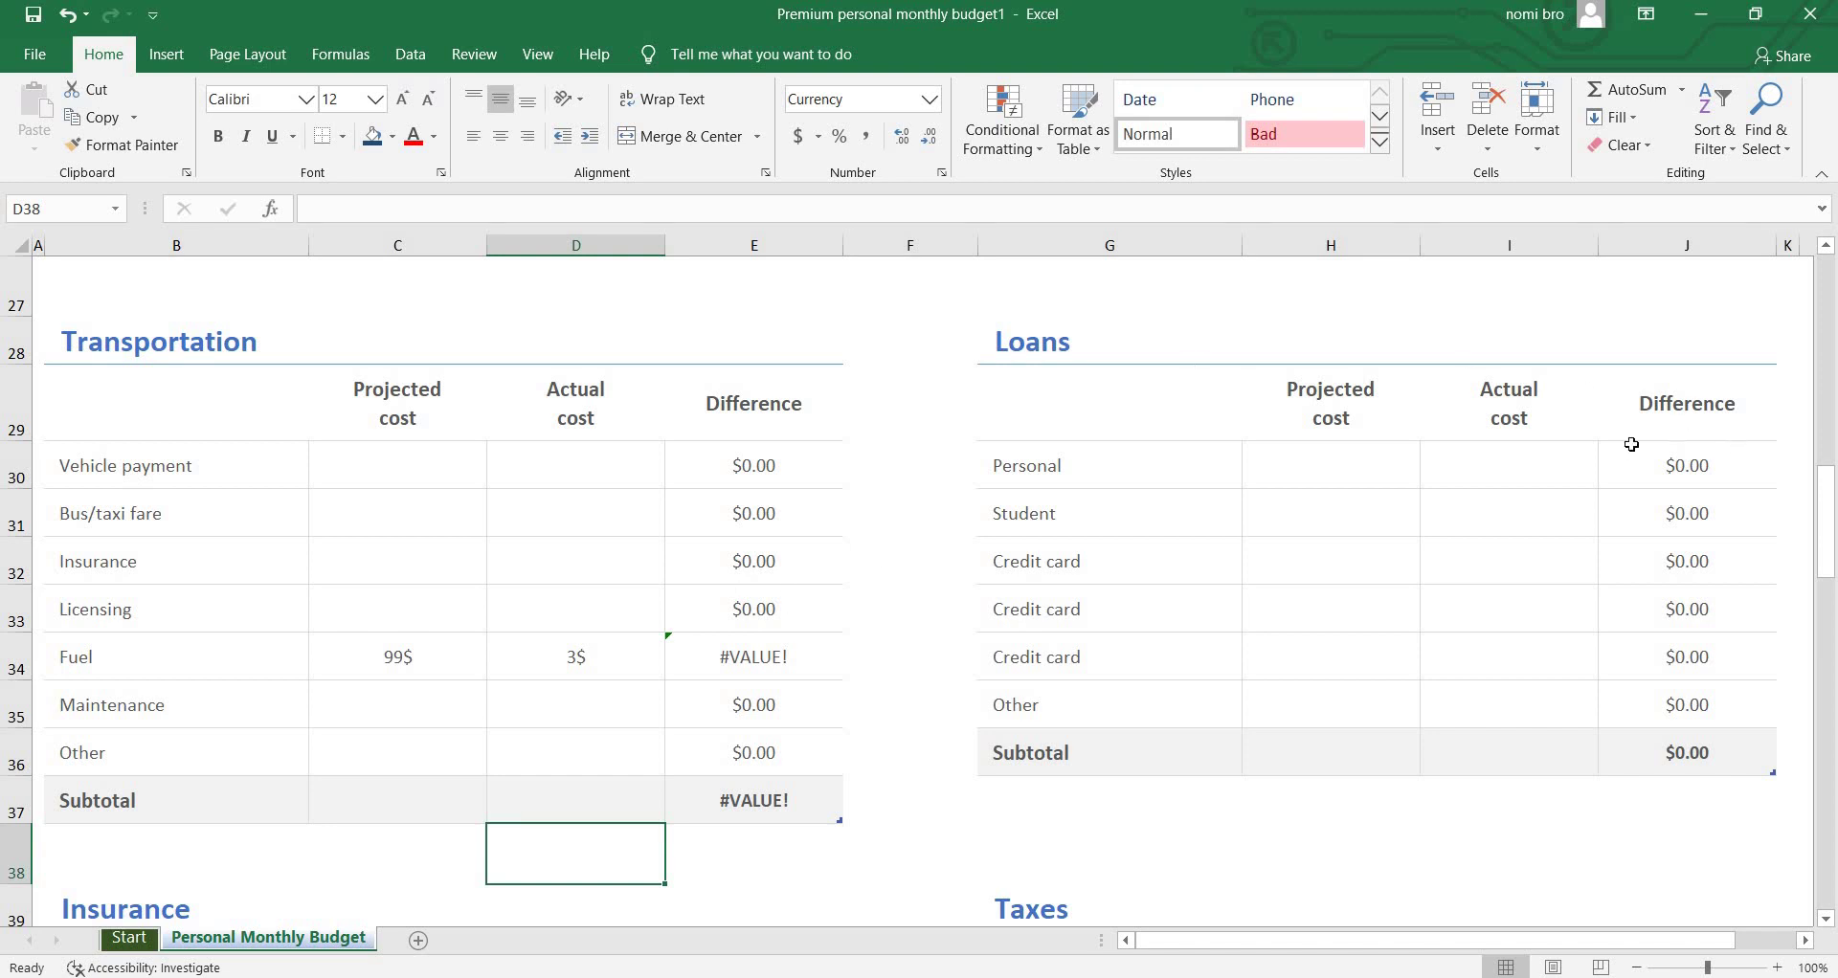
click(1366, 451)
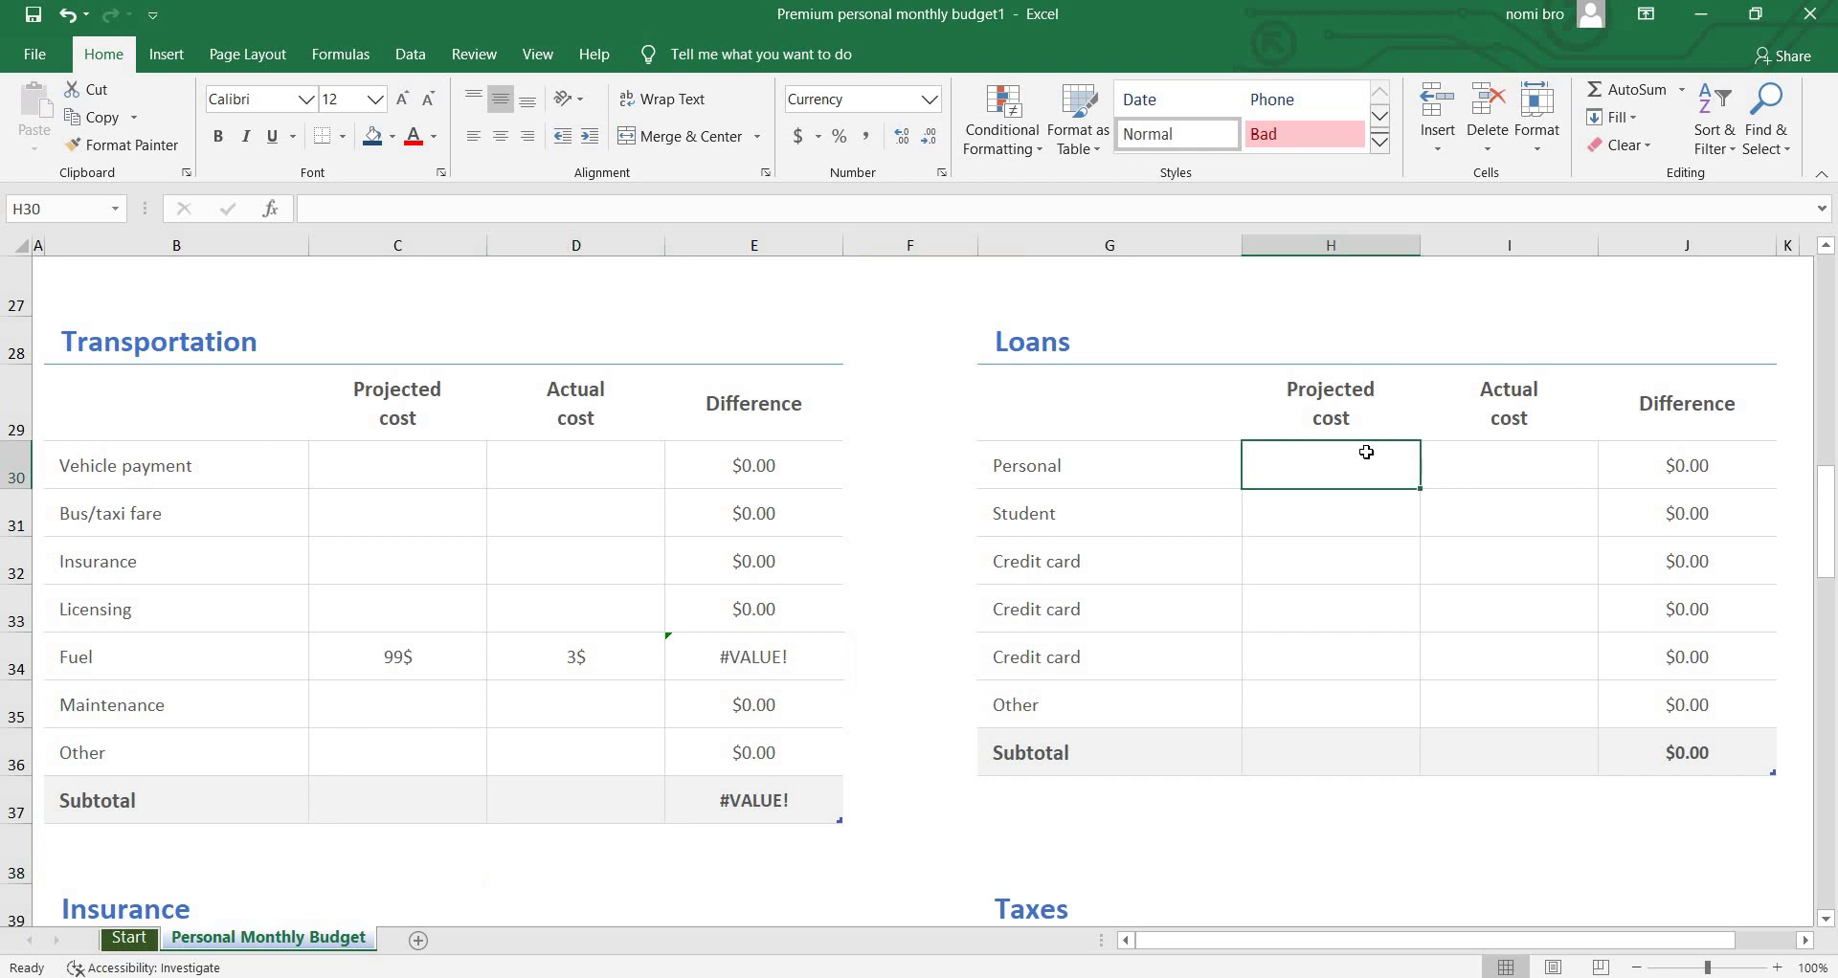
click(1473, 454)
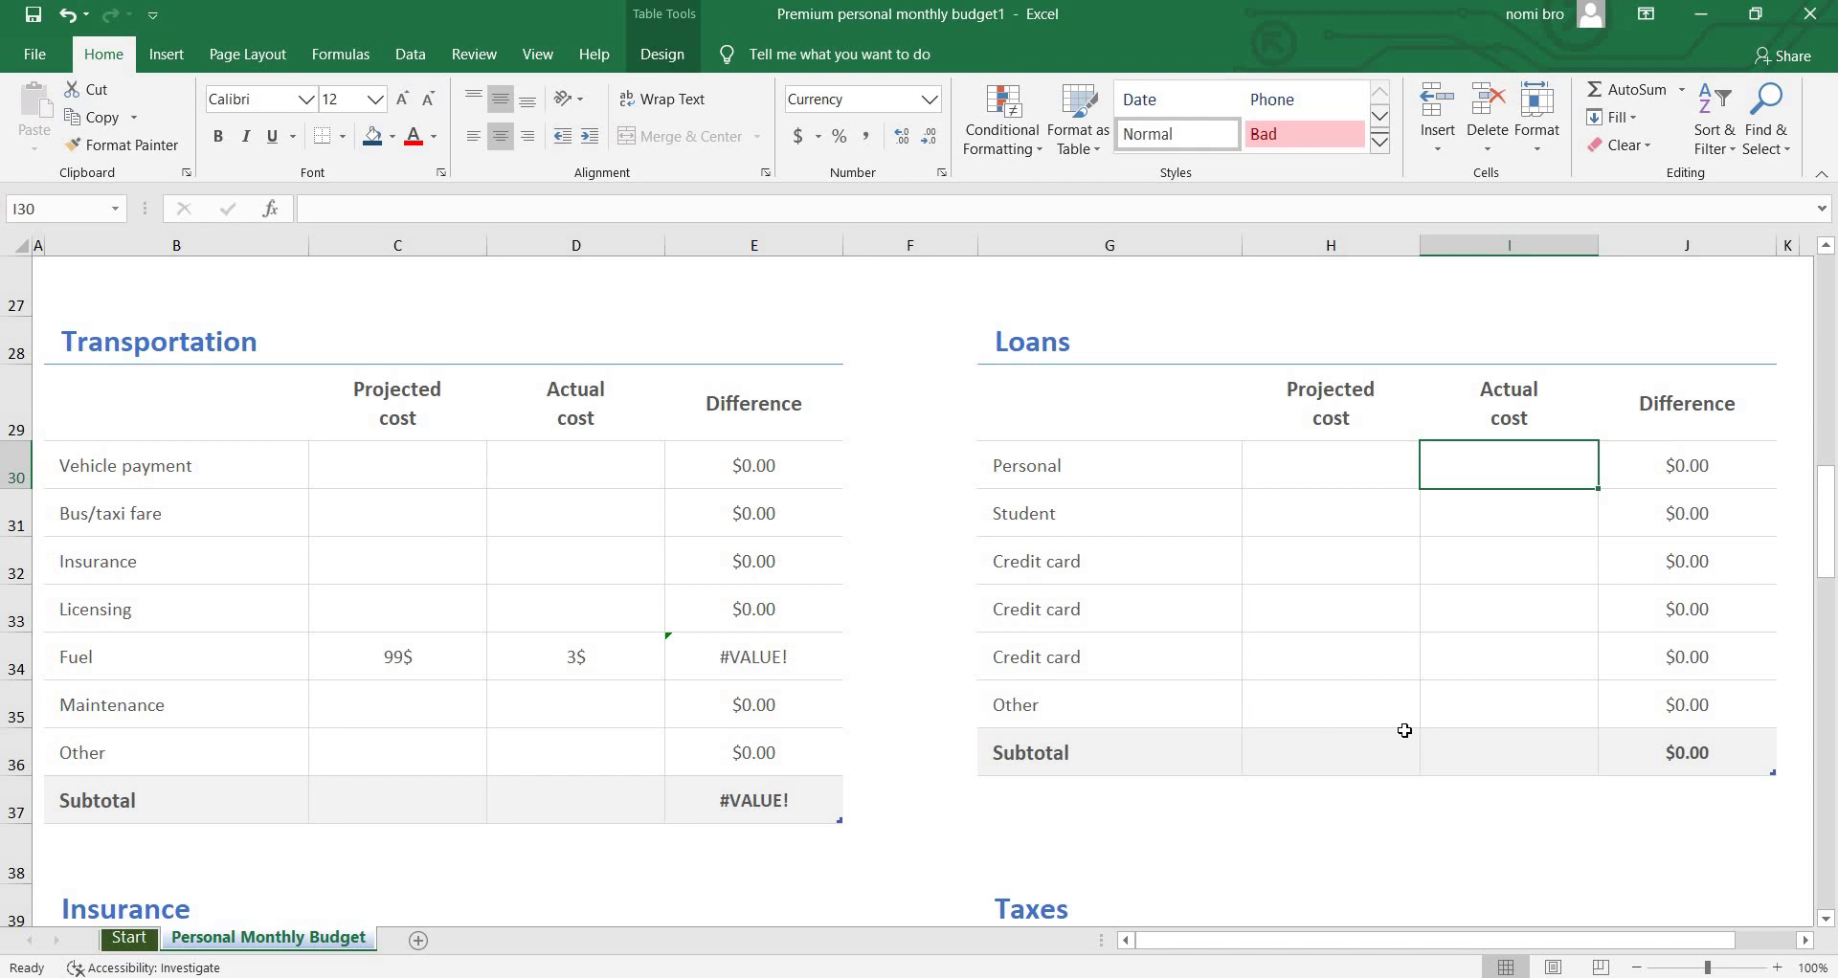
Scroll past Insurance, Taxes, Food and Savings down to the Pets and Gifts and donations tables.
scroll(1834, 507, down, 3)
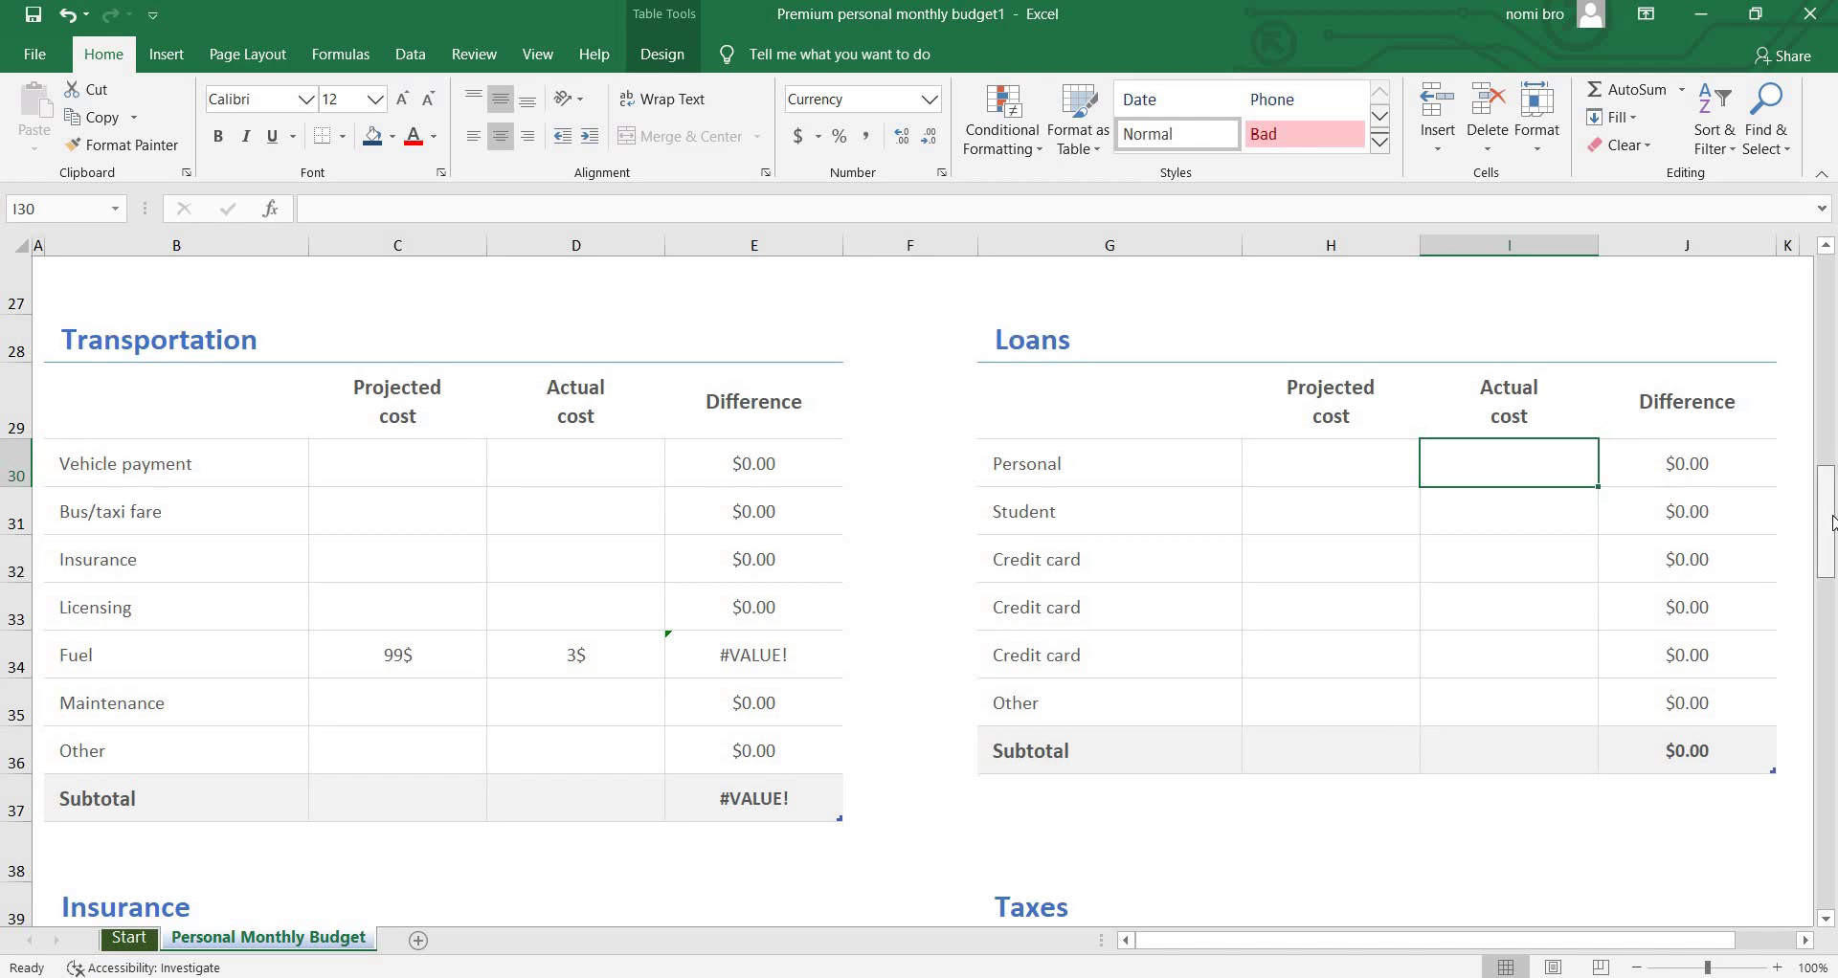
drag(1834, 545, 1834, 589)
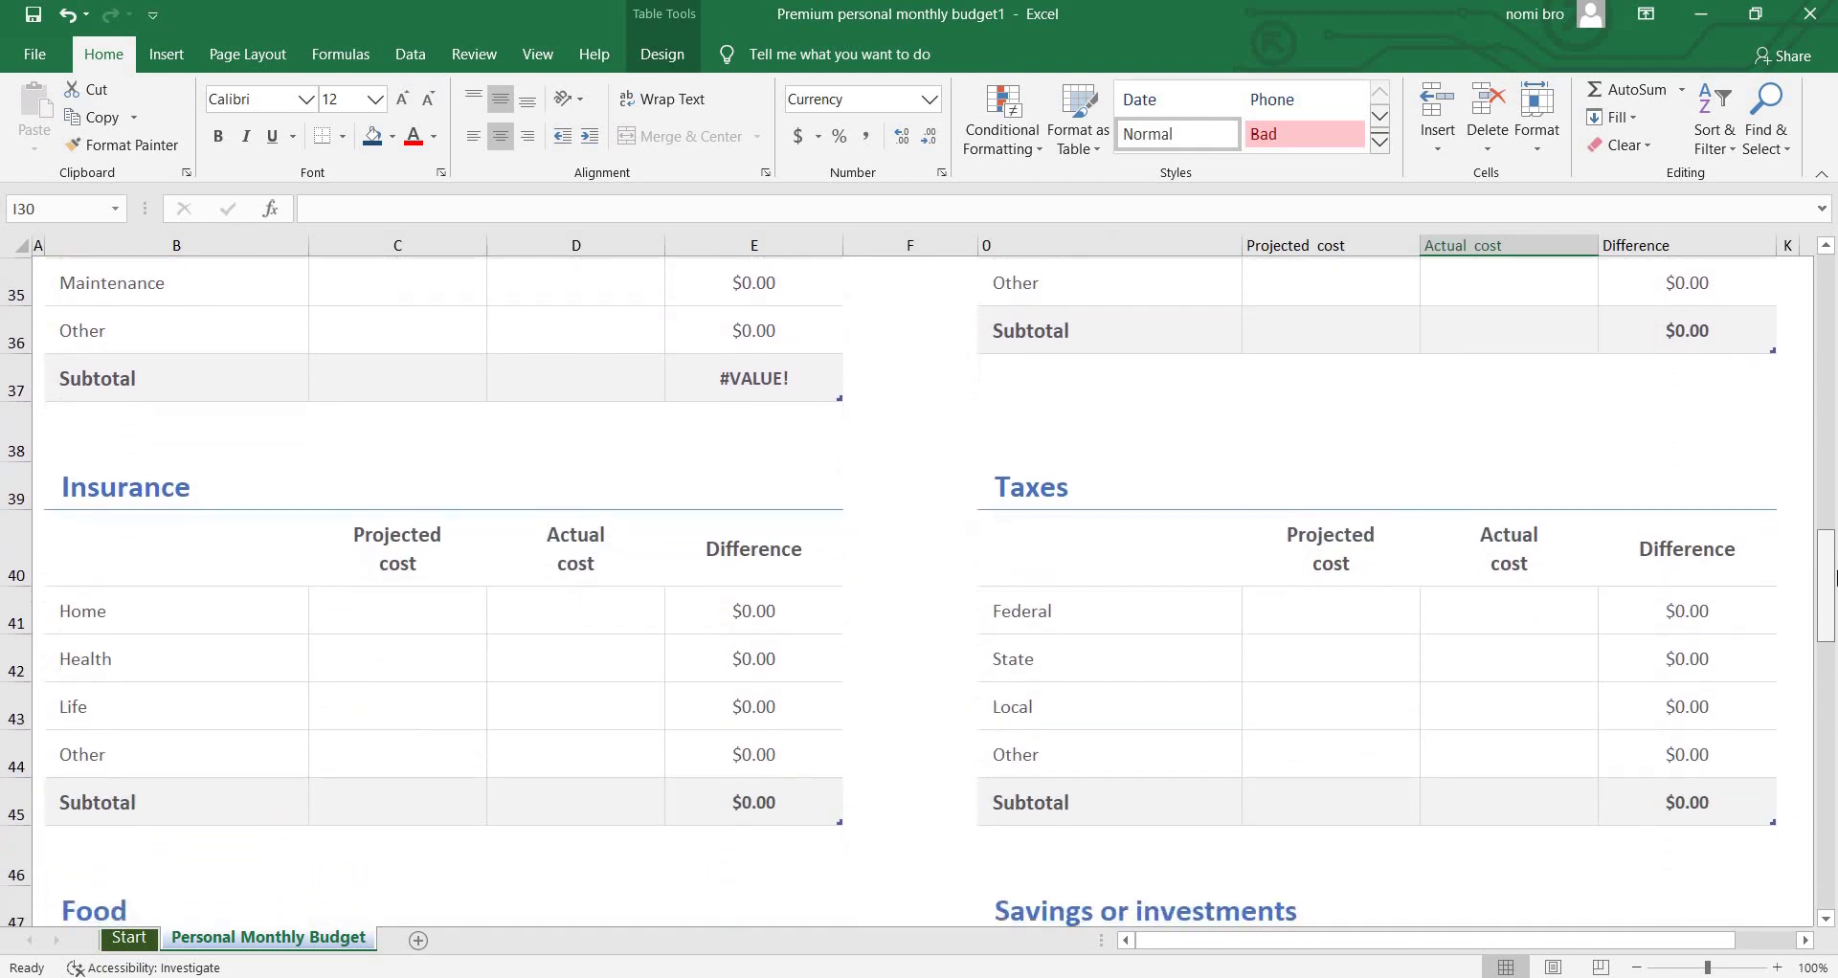
drag(1835, 589, 1834, 614)
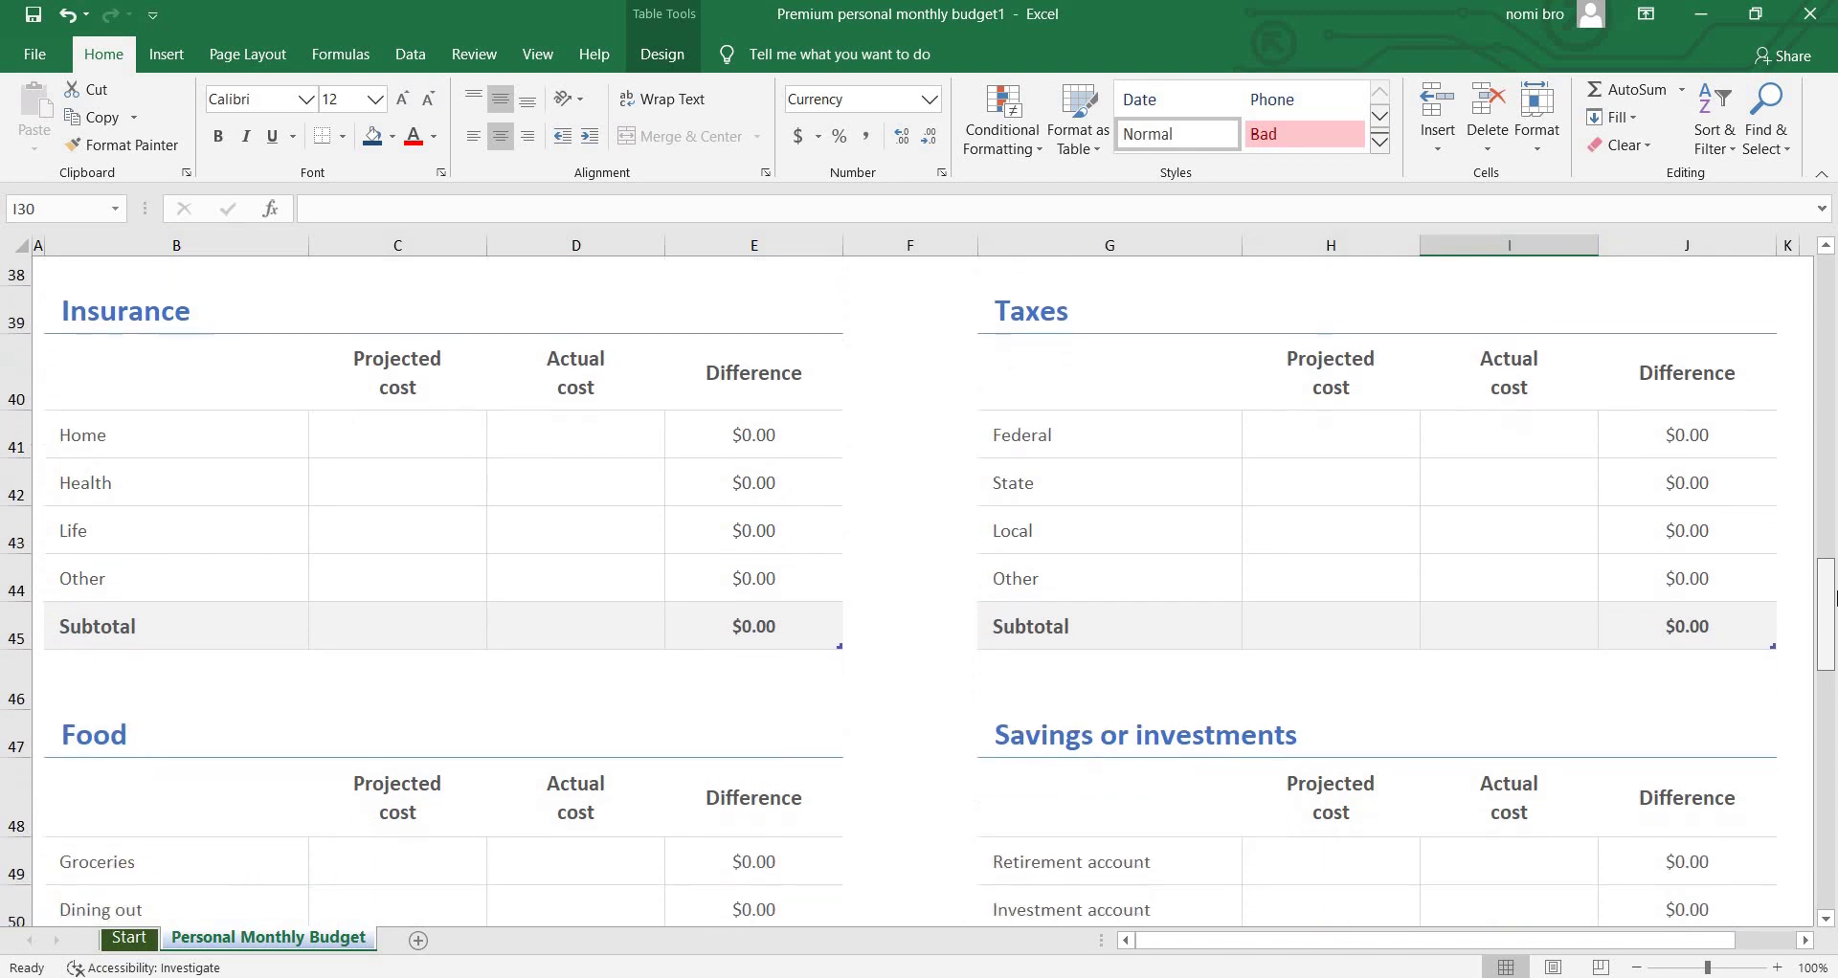
scroll(1233, 444, down, 1)
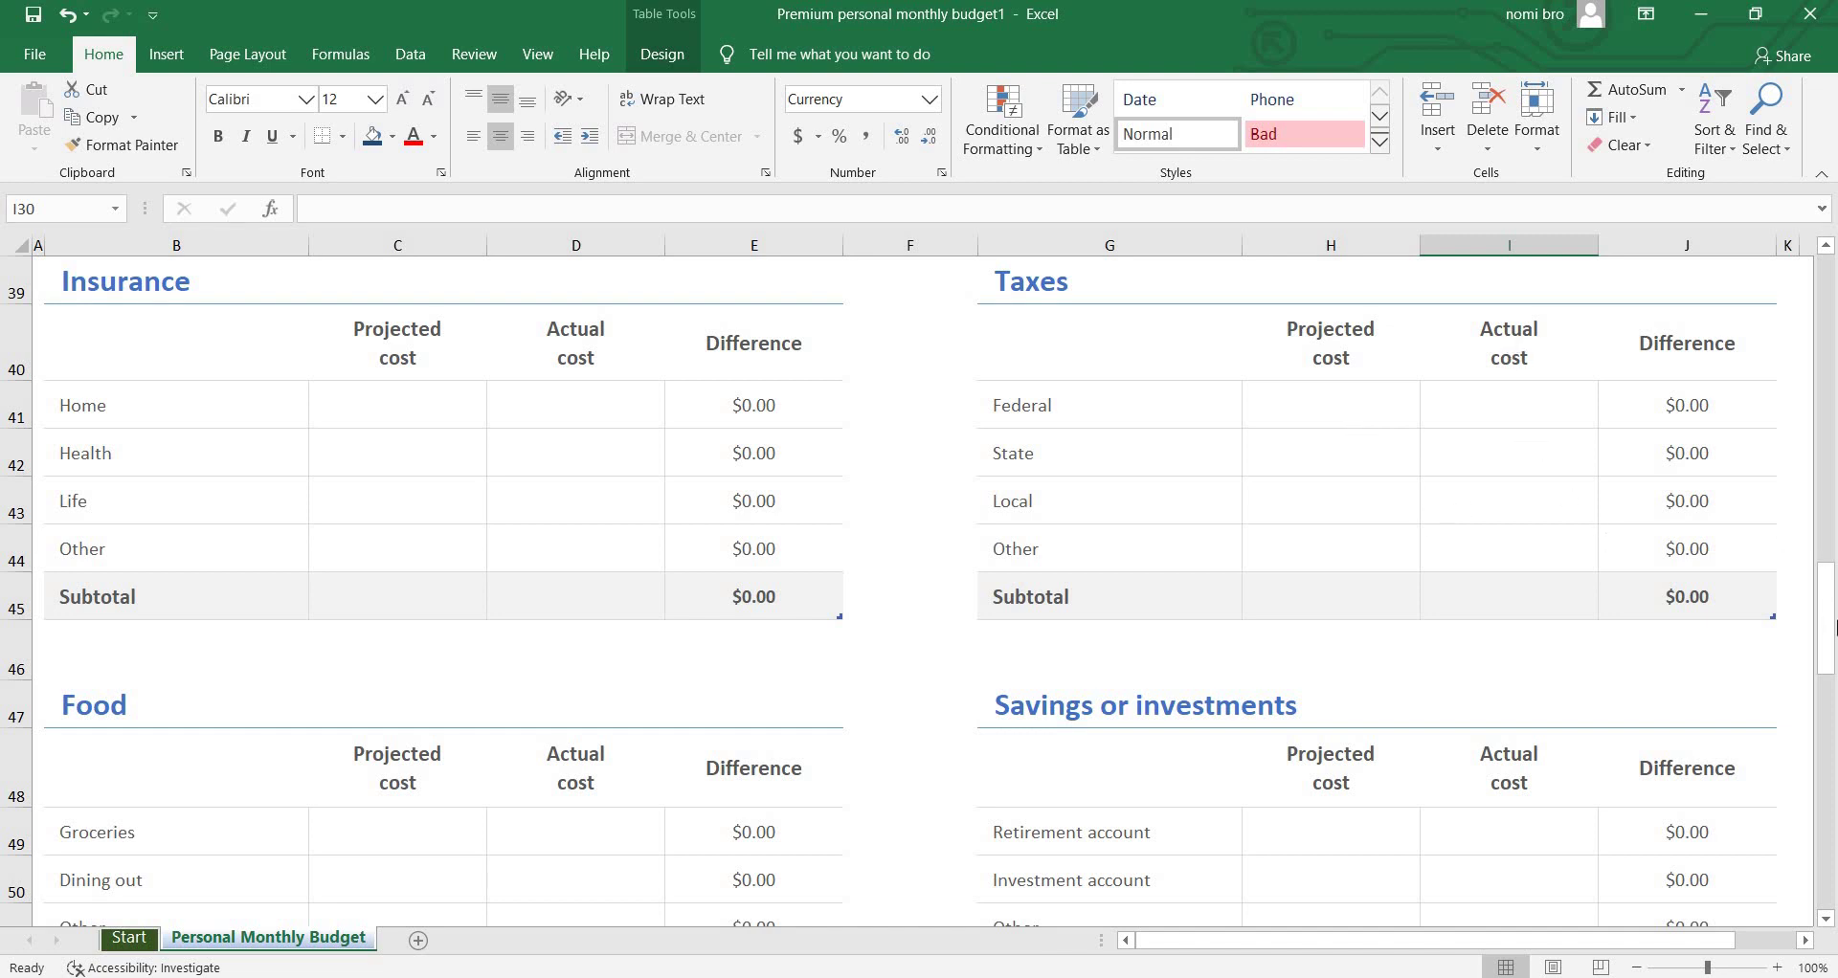
drag(1834, 637, 1831, 692)
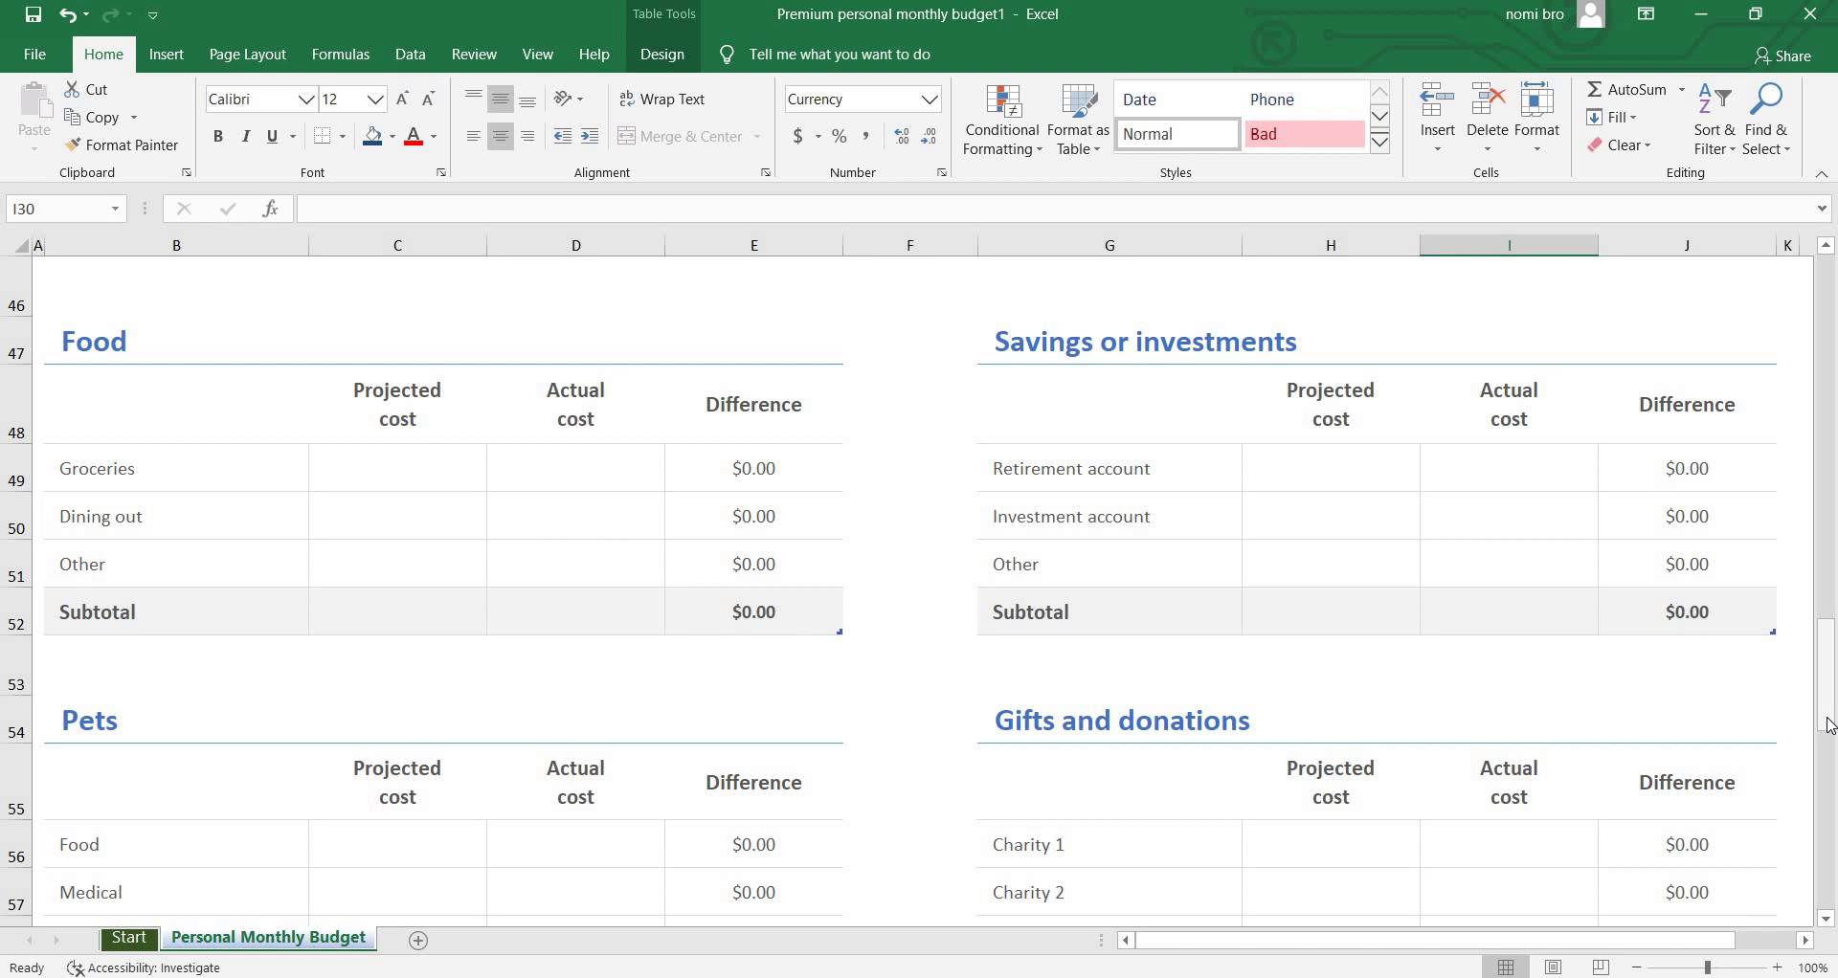
drag(1830, 733, 1830, 769)
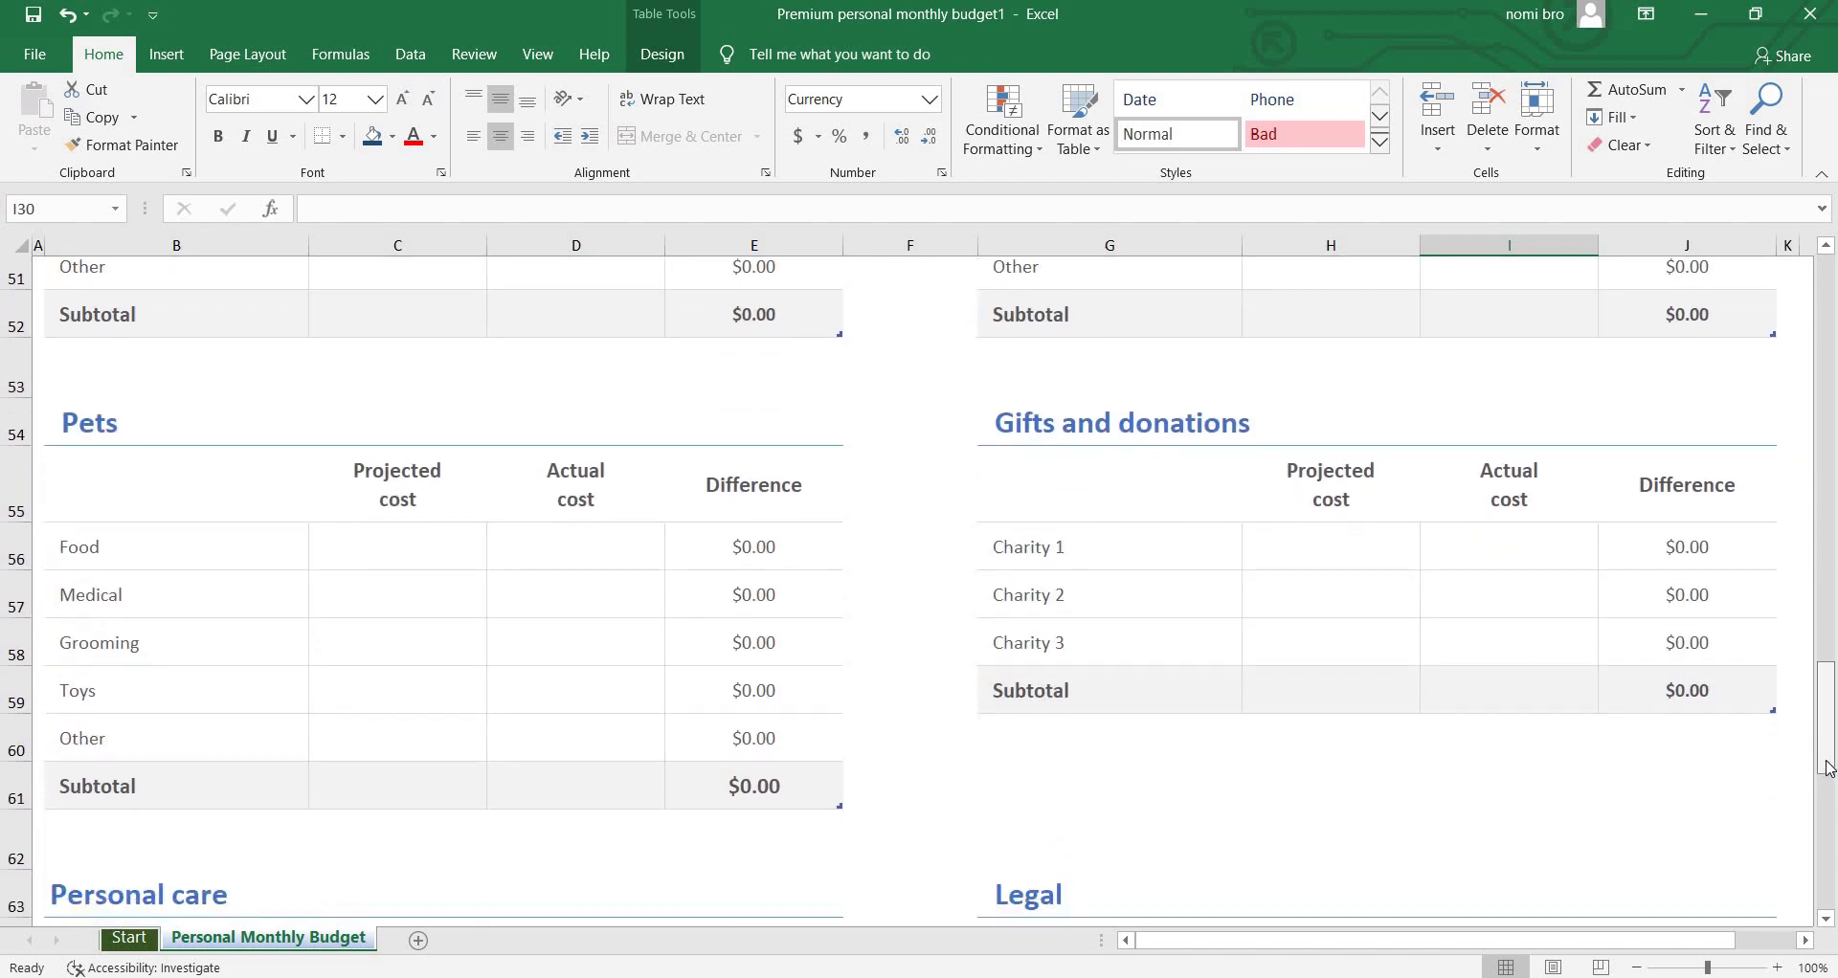
scroll(1302, 689, up, 1)
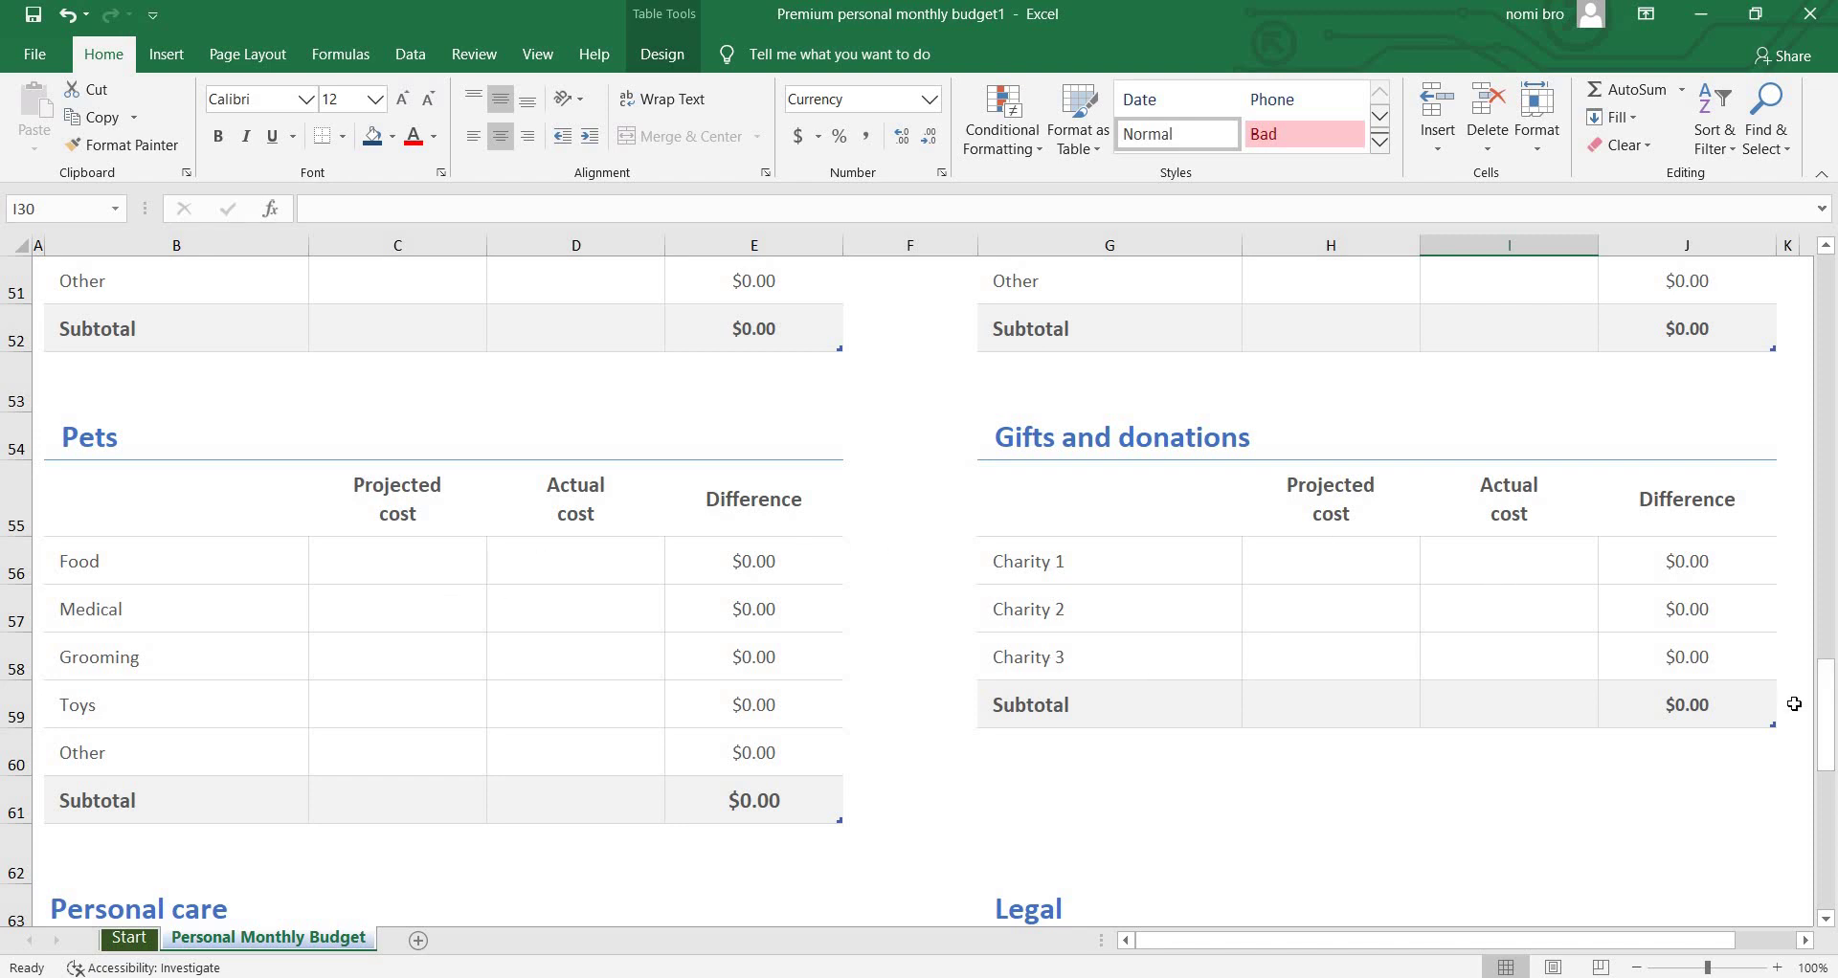
drag(1829, 728, 1829, 739)
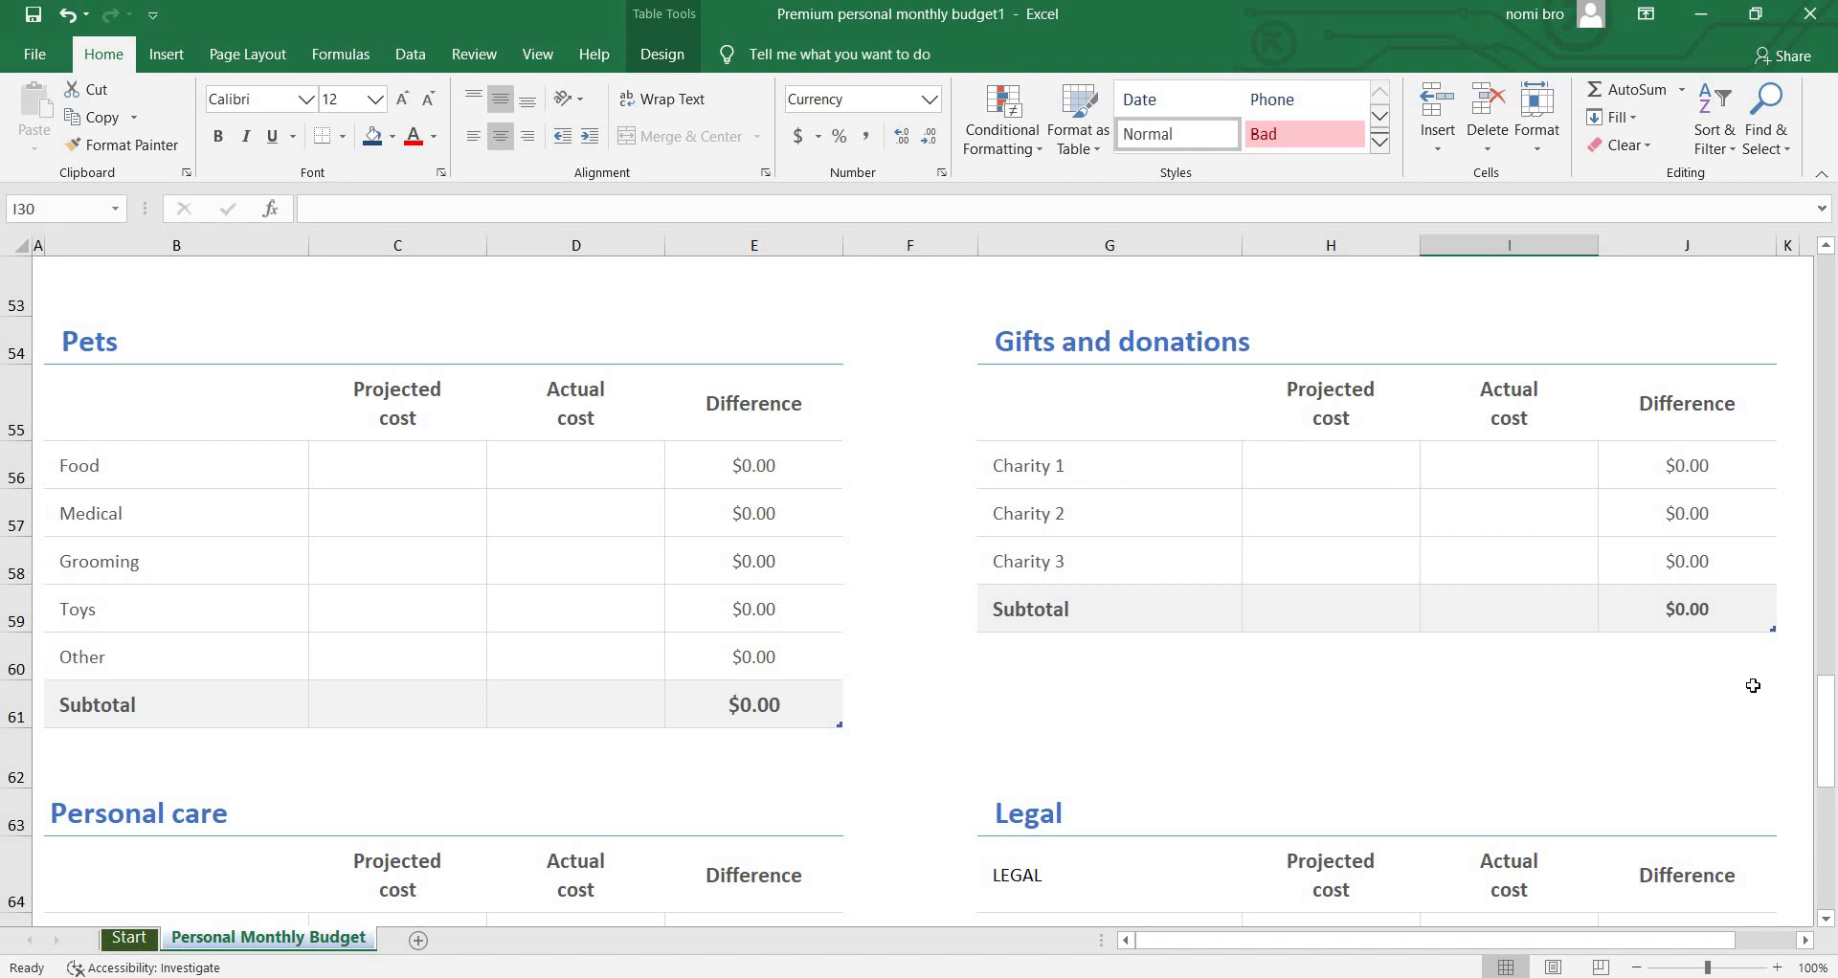
Scroll to rows 68–83 to show totals of $1,195.00 projected, $1,236.00 actual, ($41.00) difference.
drag(1830, 764, 1820, 800)
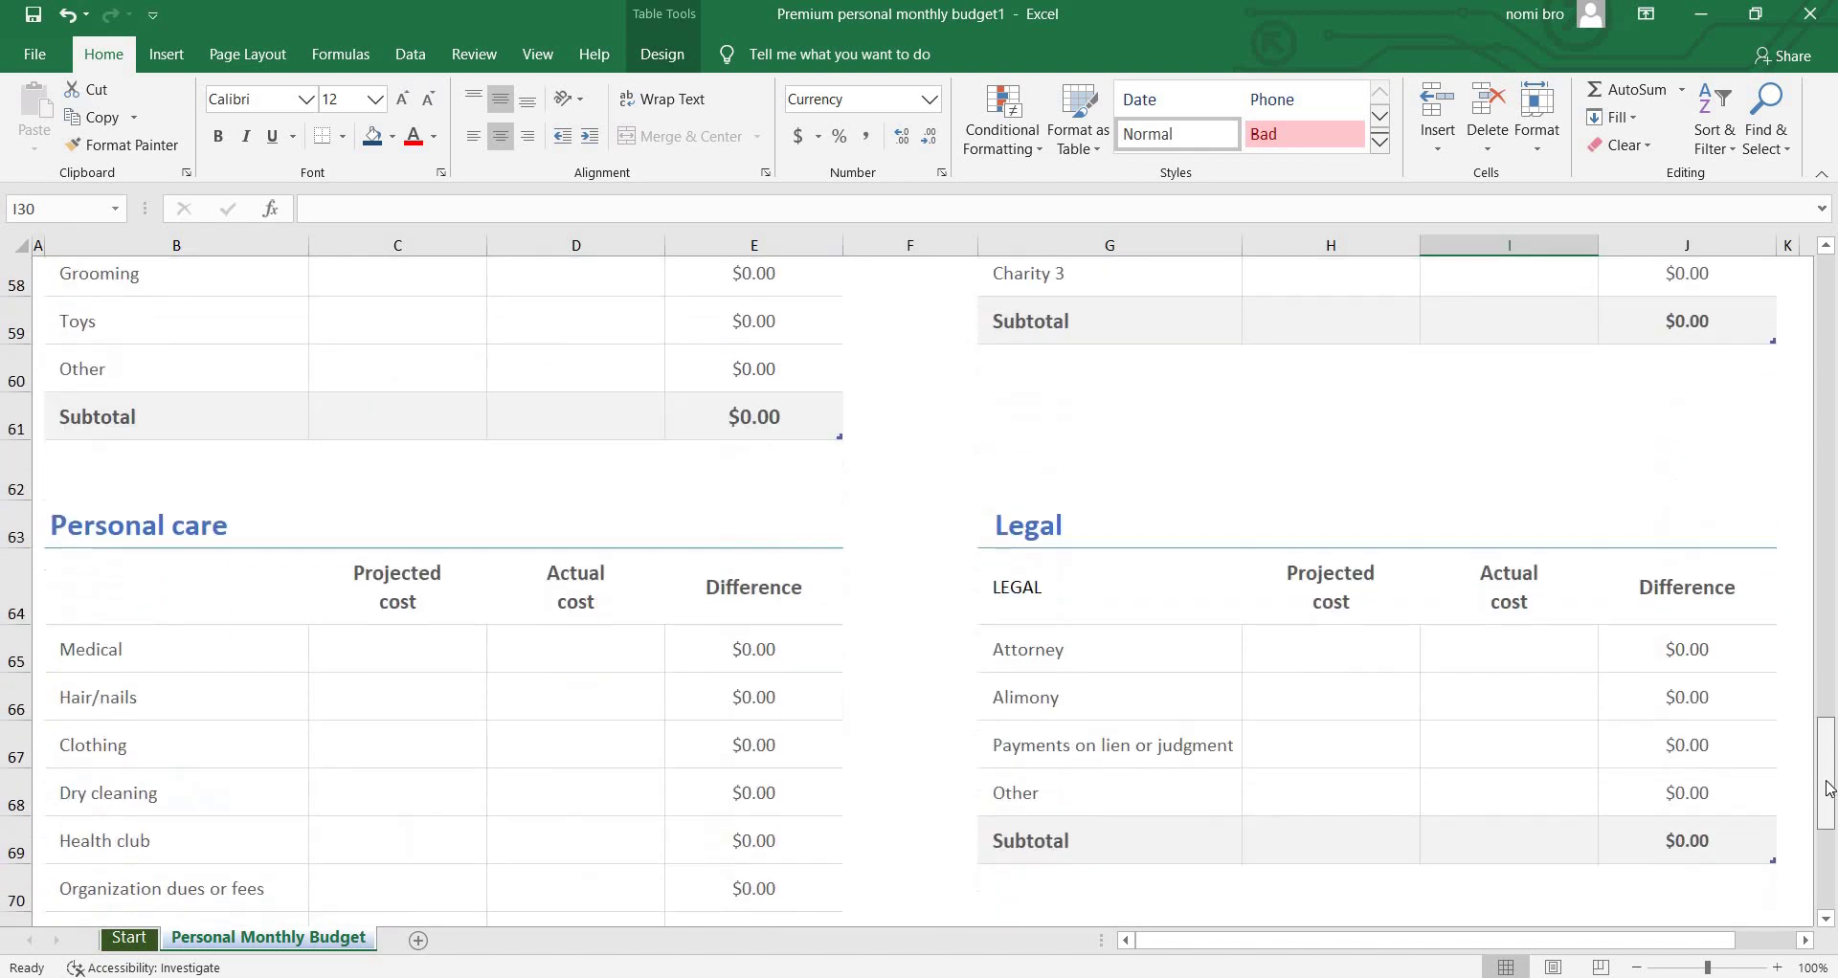
scroll(1819, 801, down, 1)
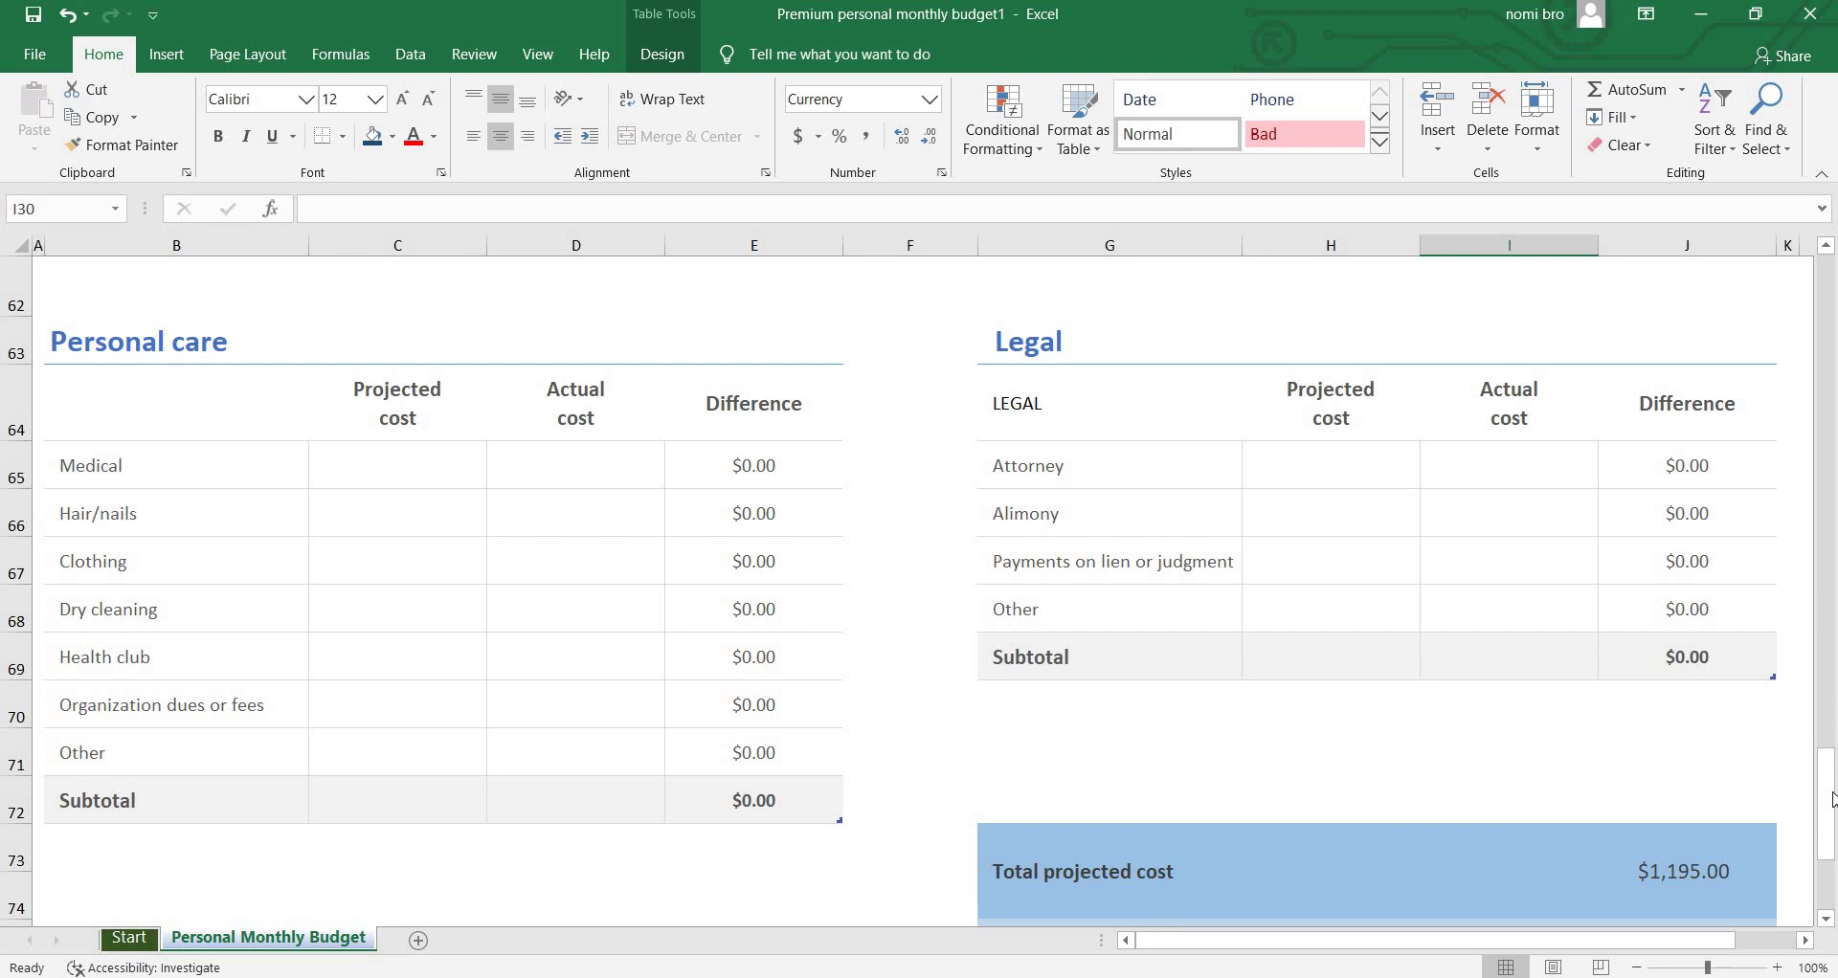
drag(1829, 821, 1831, 864)
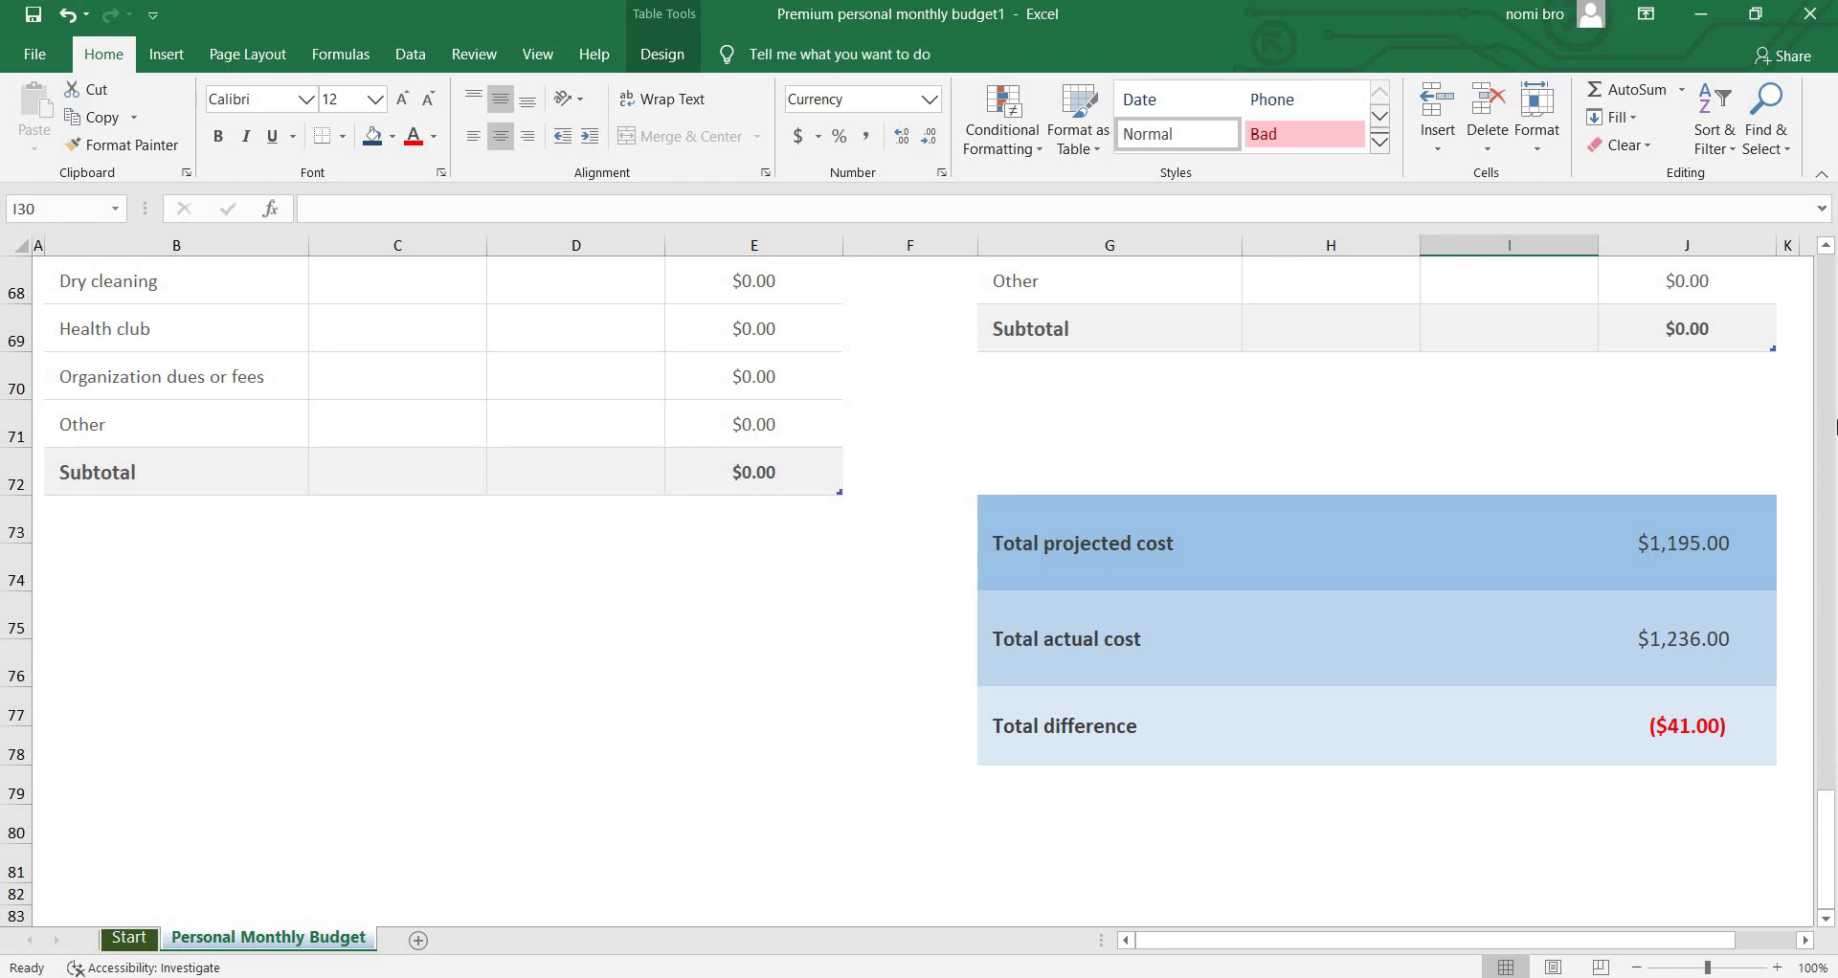
Return to the balance summary at row 1 and bring up the recorder's Done/Retake/Cancel menu.
scroll(1833, 426, up, 3)
scroll(1834, 426, up, 9)
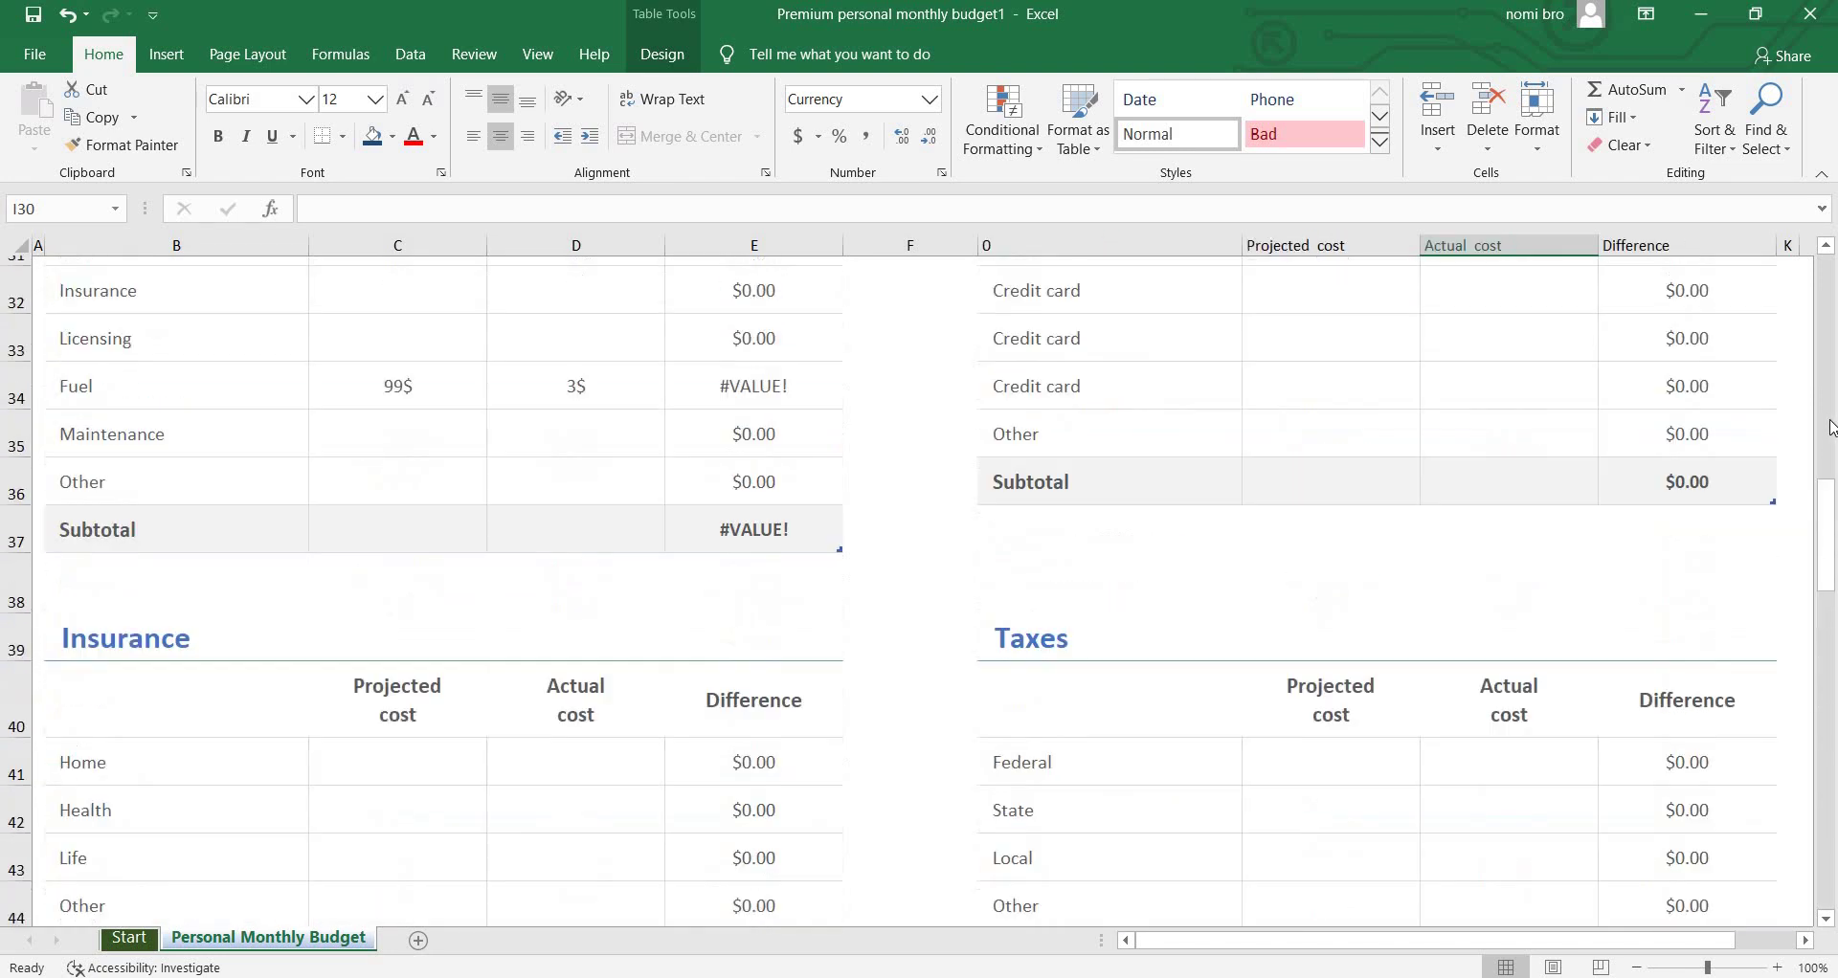
scroll(1831, 428, up, 5)
scroll(1831, 428, up, 3)
scroll(1830, 428, up, 3)
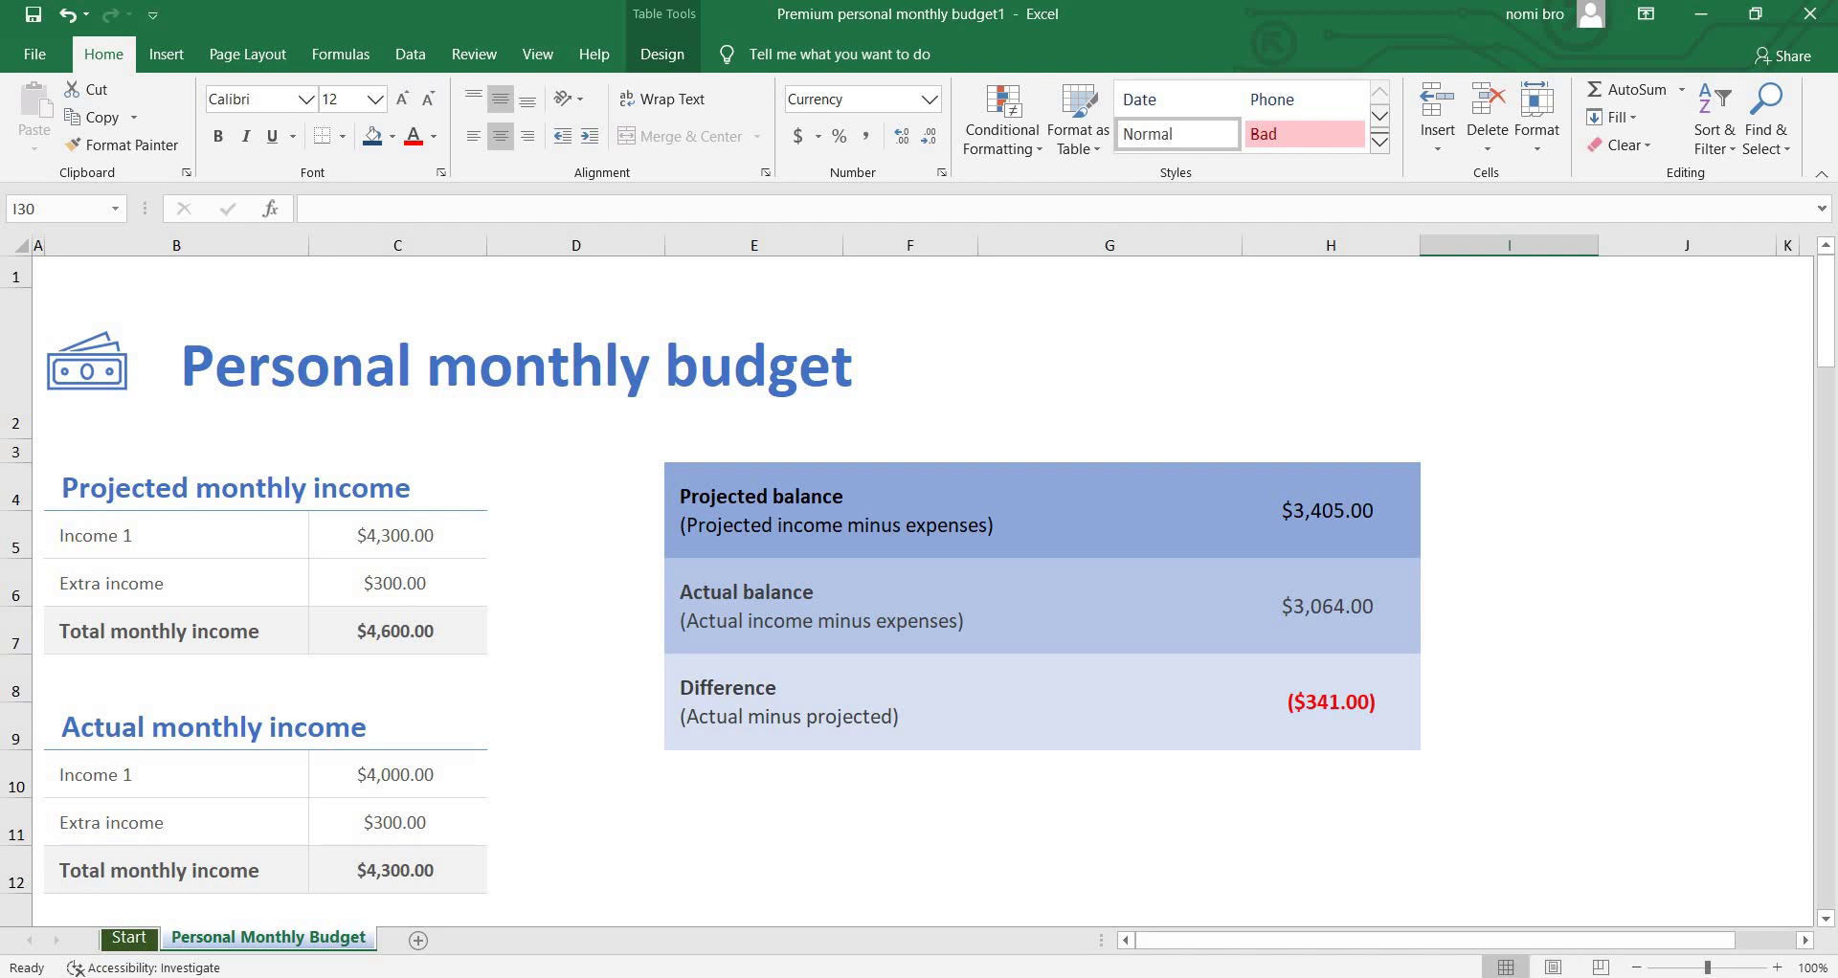
click(1566, 977)
right_click(1631, 921)
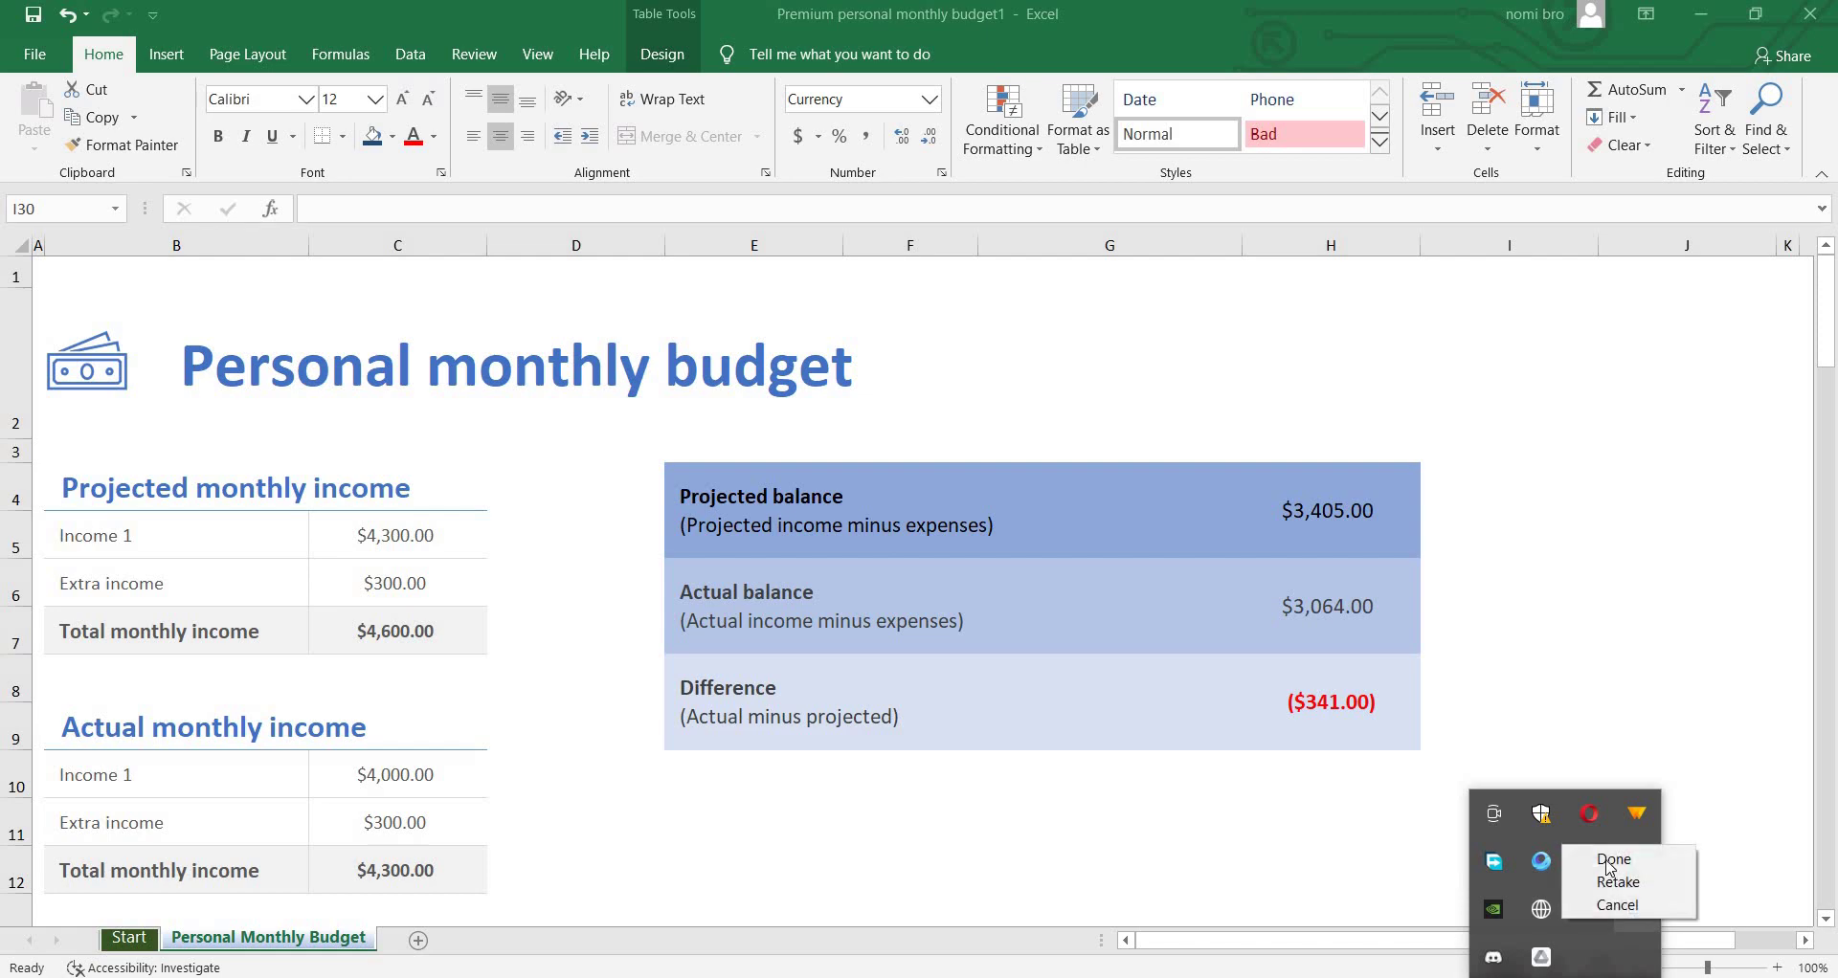